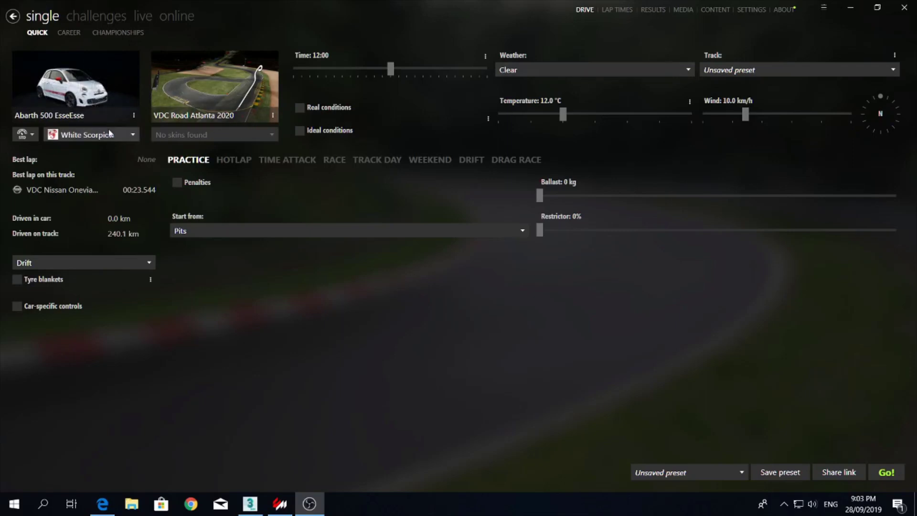
- Open the Abarth 500 EsseEsse from the car content in the CM Showroom, unpack its KN5, and select the unpacked 500_Fiat_LOD_A 3D object
click(754, 12)
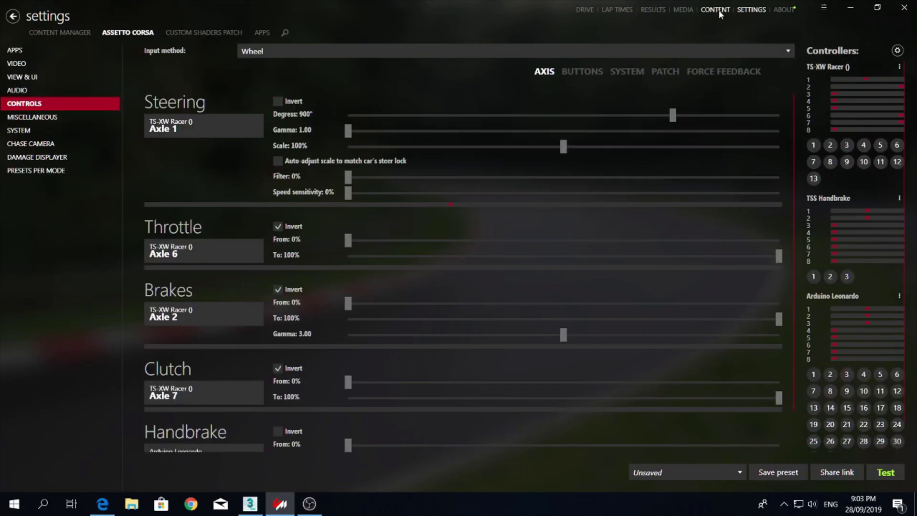
click(715, 9)
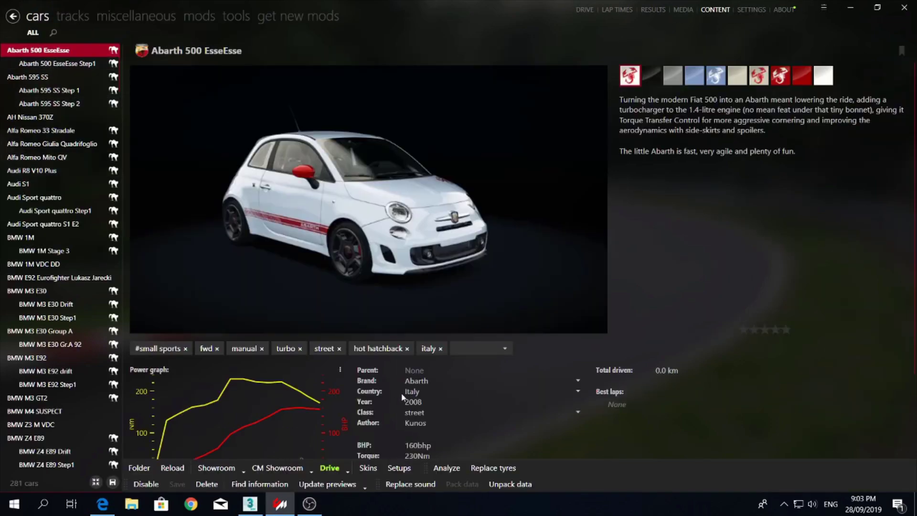
click(292, 473)
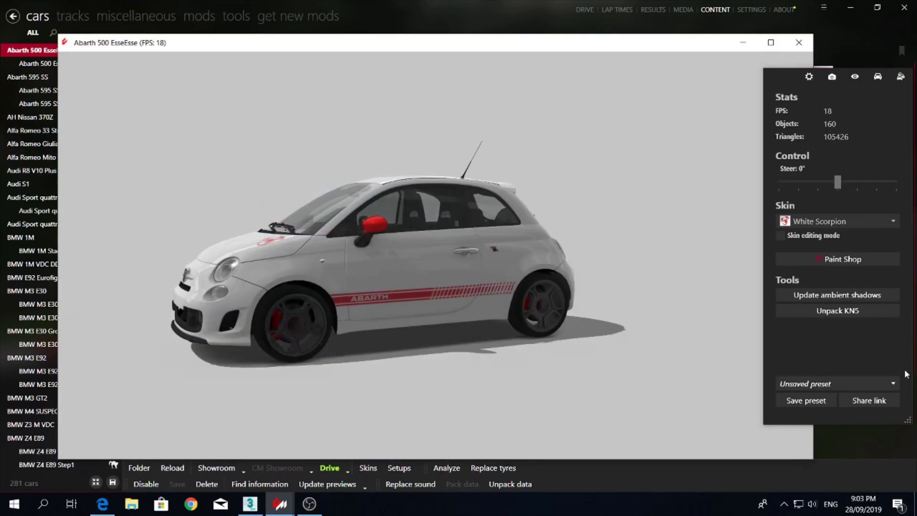
click(833, 312)
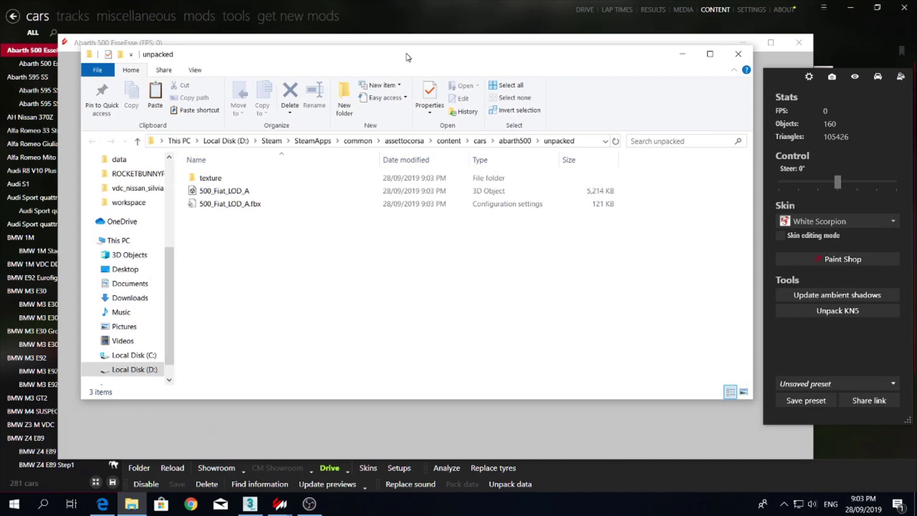
click(717, 56)
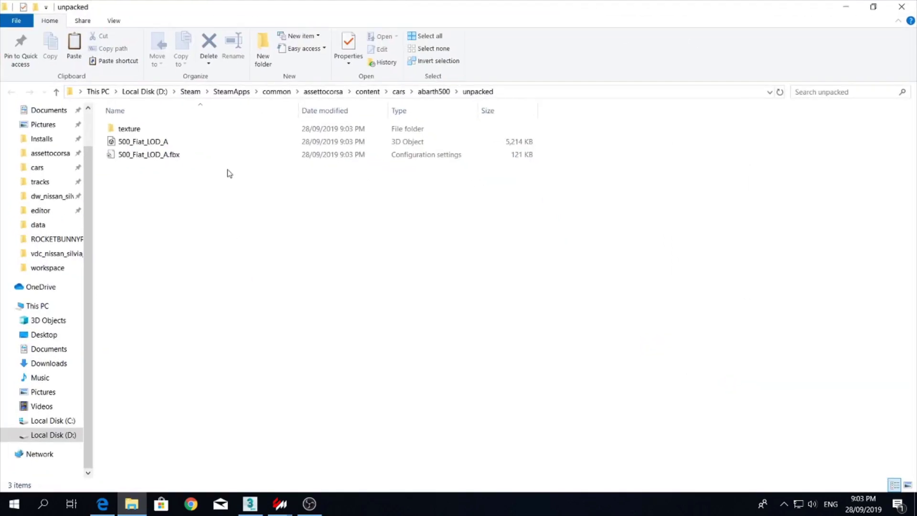
click(158, 143)
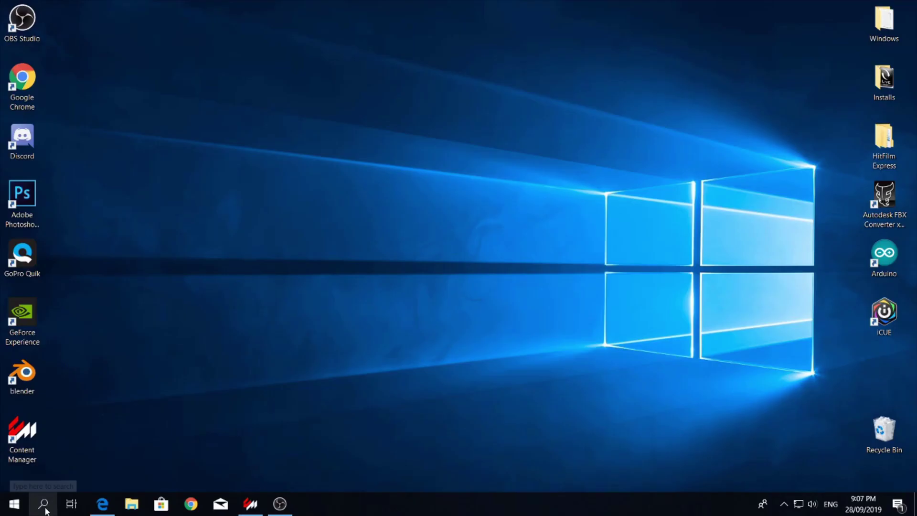
- Search the computer for 3ds and launch 3ds Max 2020
click(43, 504)
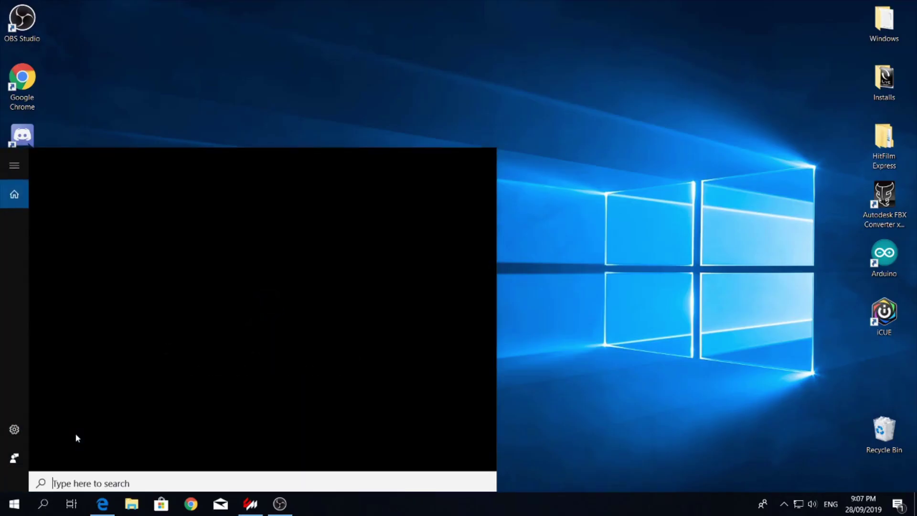
text(3ds)
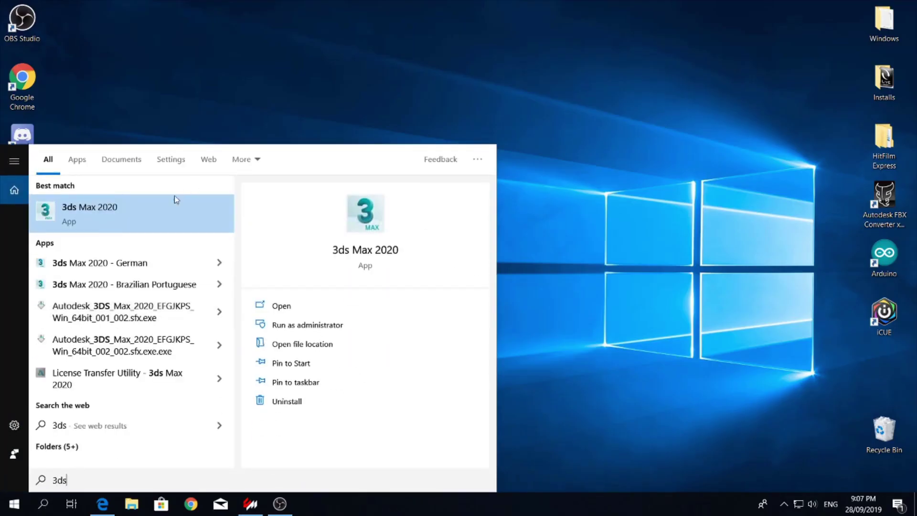
click(154, 210)
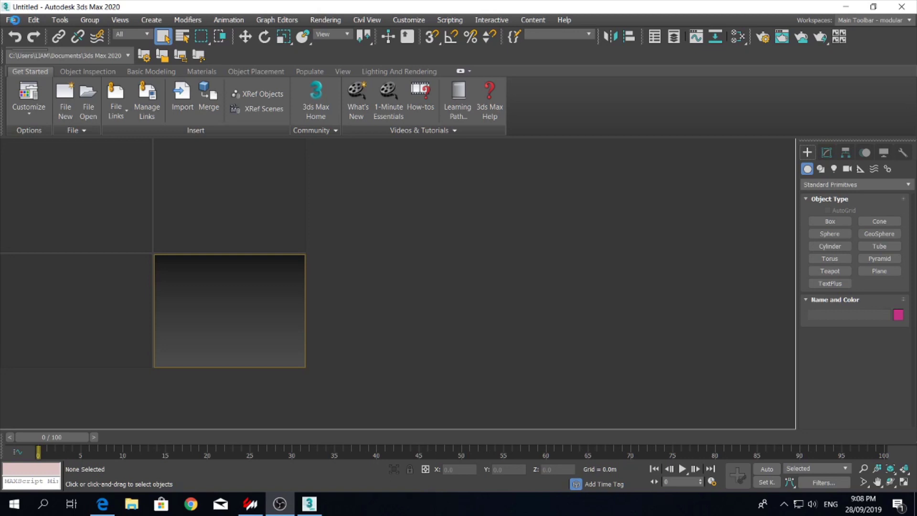
- Choose the 500_Fiat_LOD_A file from the abarth500 car's unpacked folder for import into the empty scene
click(10, 21)
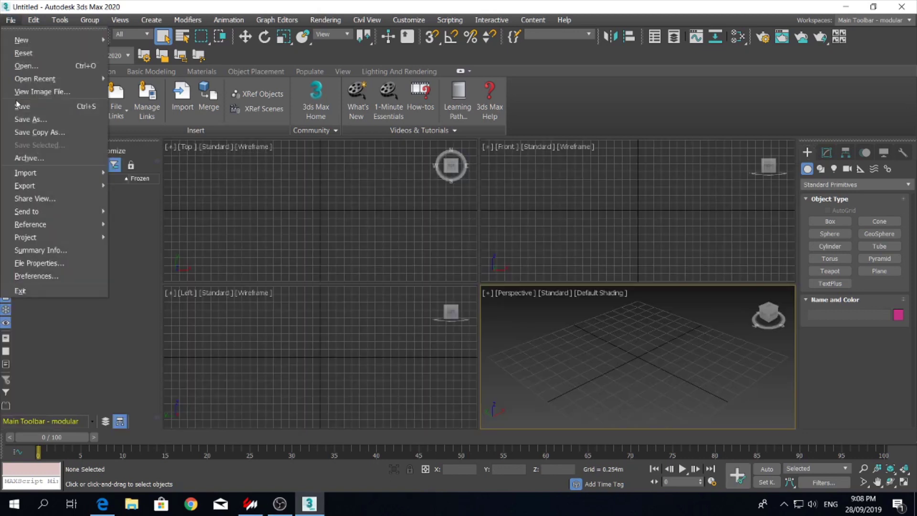
mouse_move(27, 173)
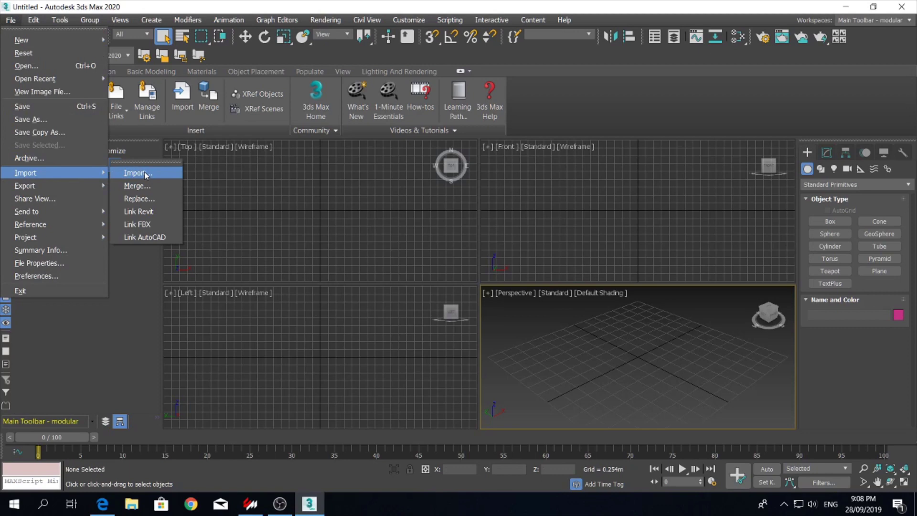
click(132, 174)
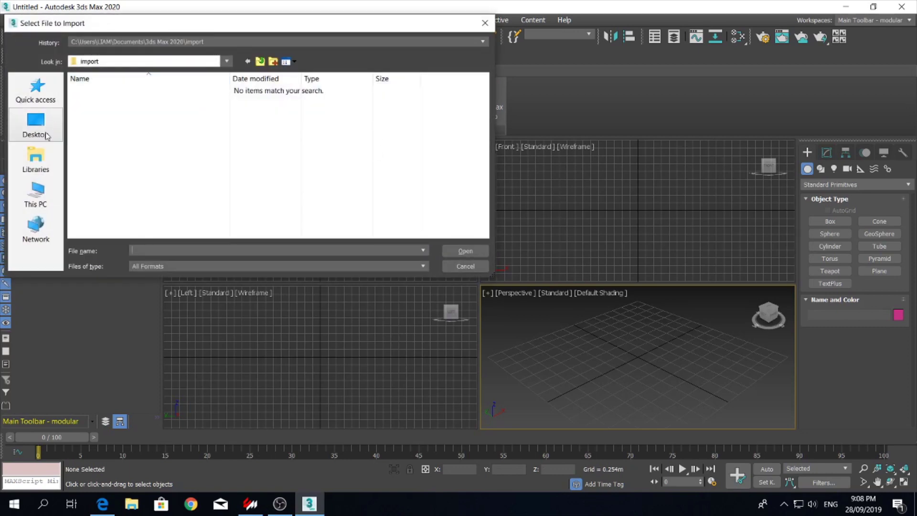
click(243, 42)
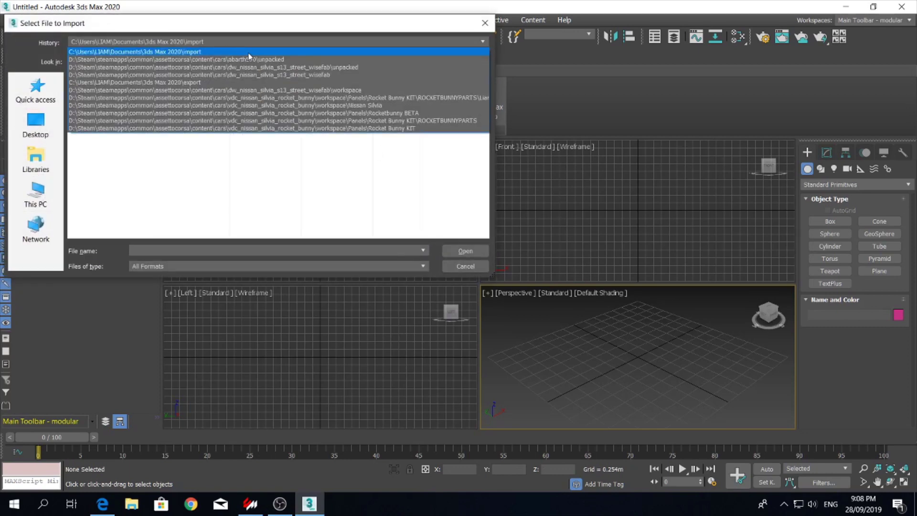
click(263, 60)
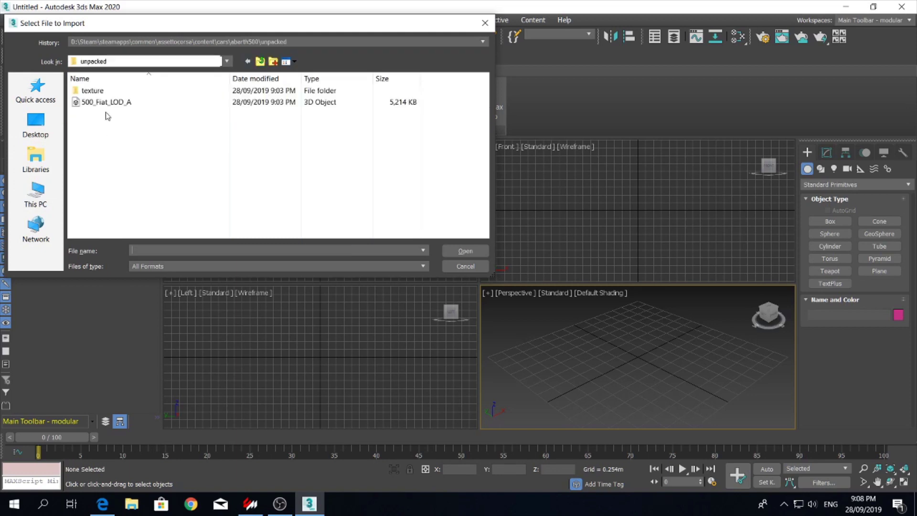
click(106, 102)
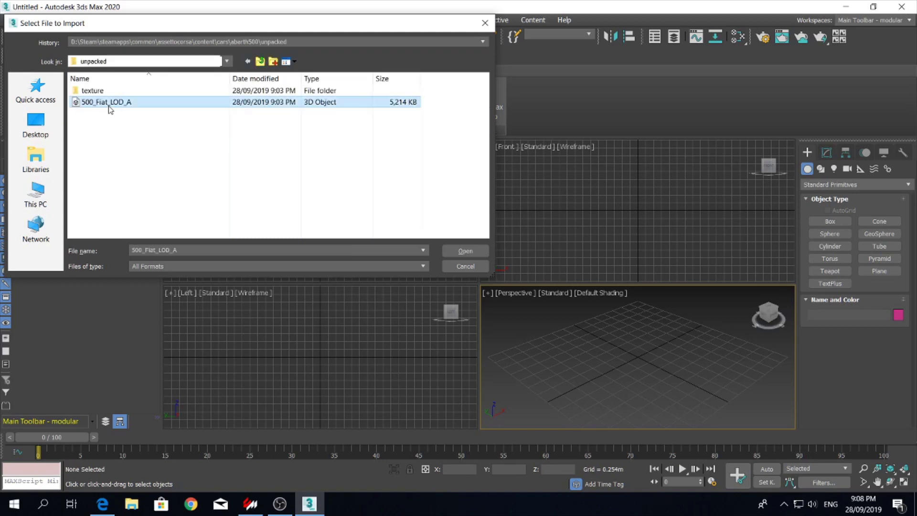
click(465, 252)
- Run the FBX import with file units converted to Meters and dismiss the import warnings
scroll(443, 256, down, 1)
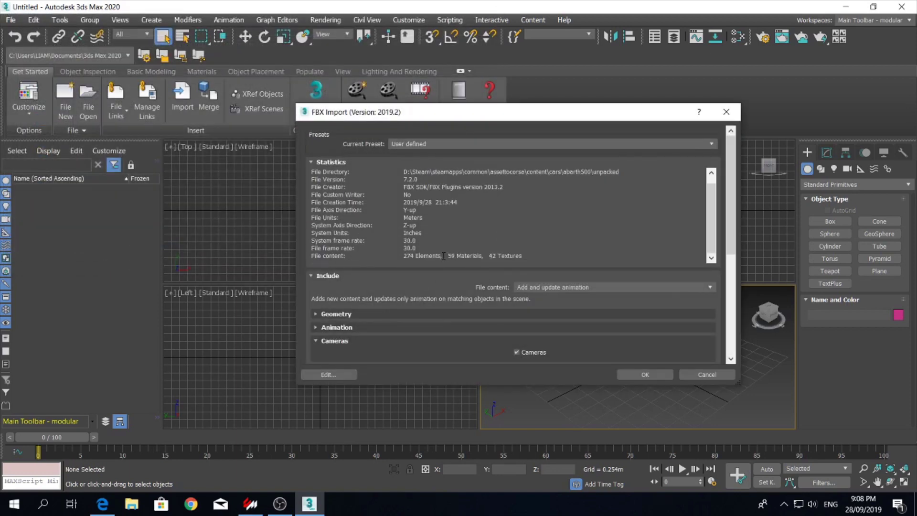
scroll(476, 285, down, 2)
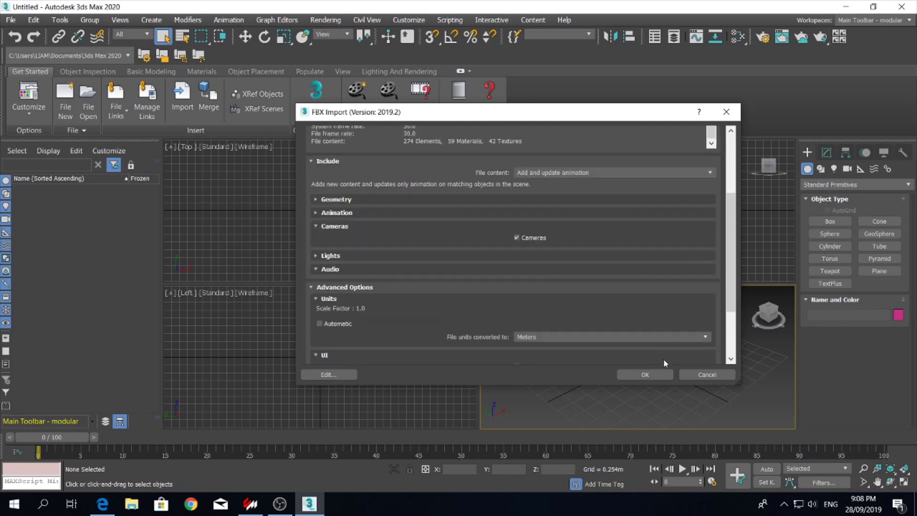
click(645, 375)
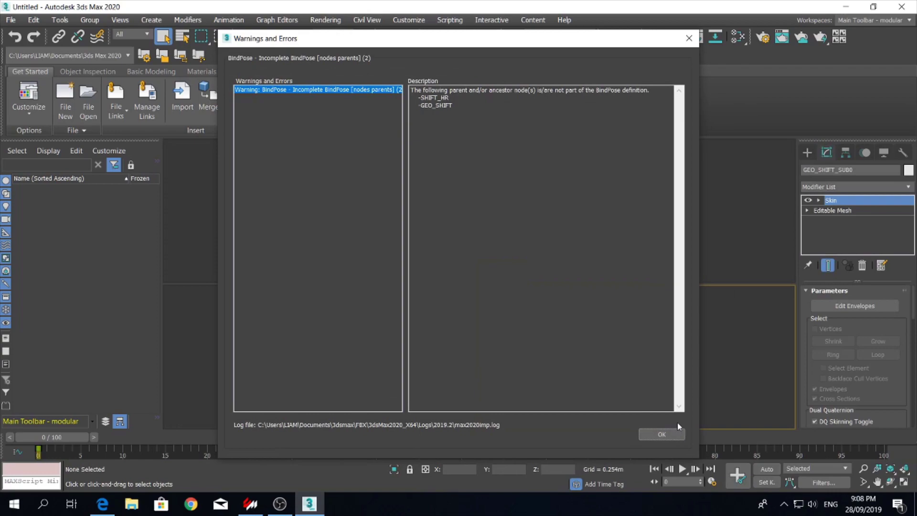
click(675, 434)
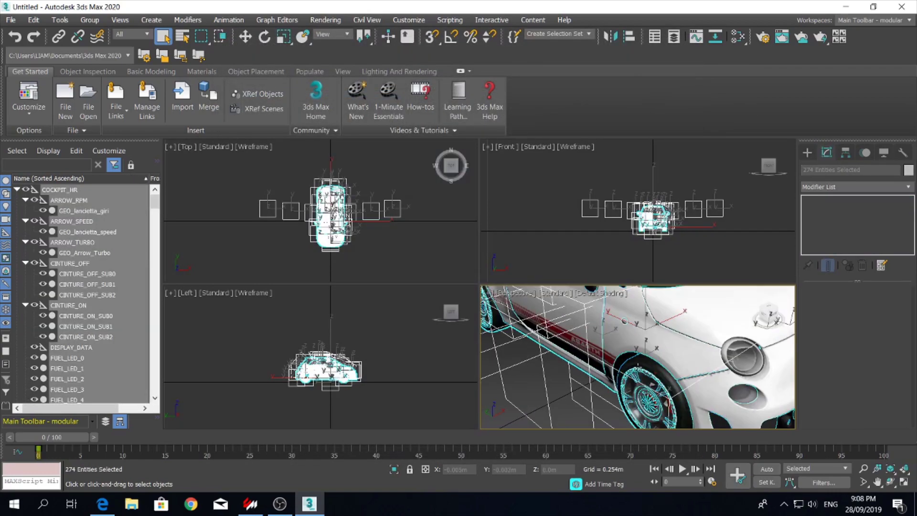
- Delete the rear licence plate object, Plate_LODA, from the car model
scroll(638, 366, down, 4)
alt+middle_drag(558, 306, 662, 352)
scroll(687, 355, up, 3)
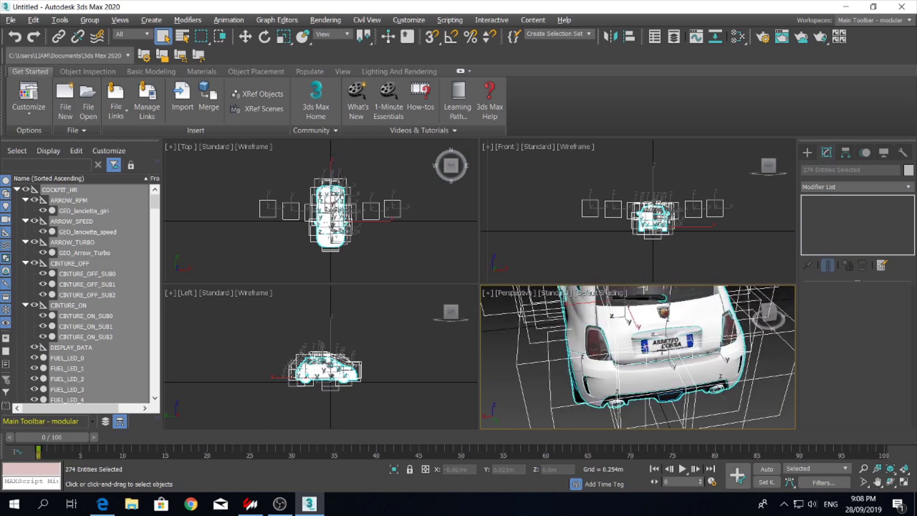
right_click(664, 330)
click(632, 349)
click(660, 329)
click(668, 338)
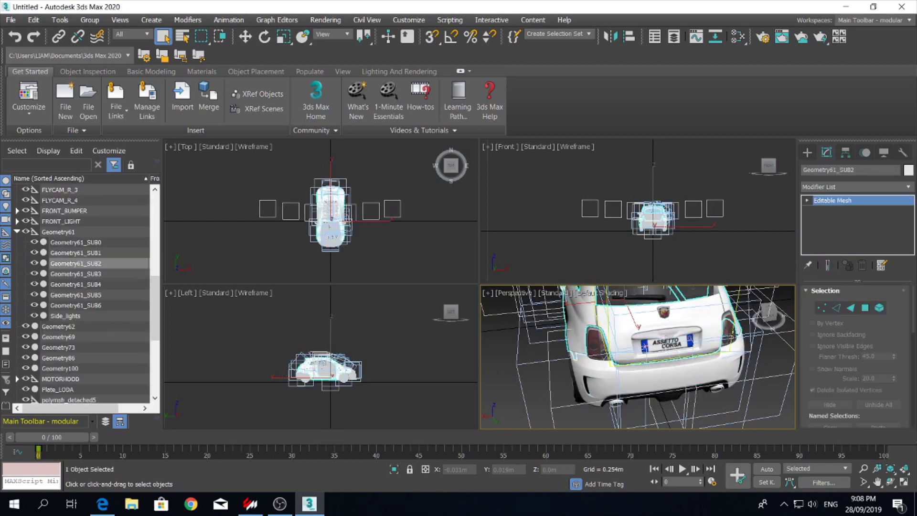
click(669, 339)
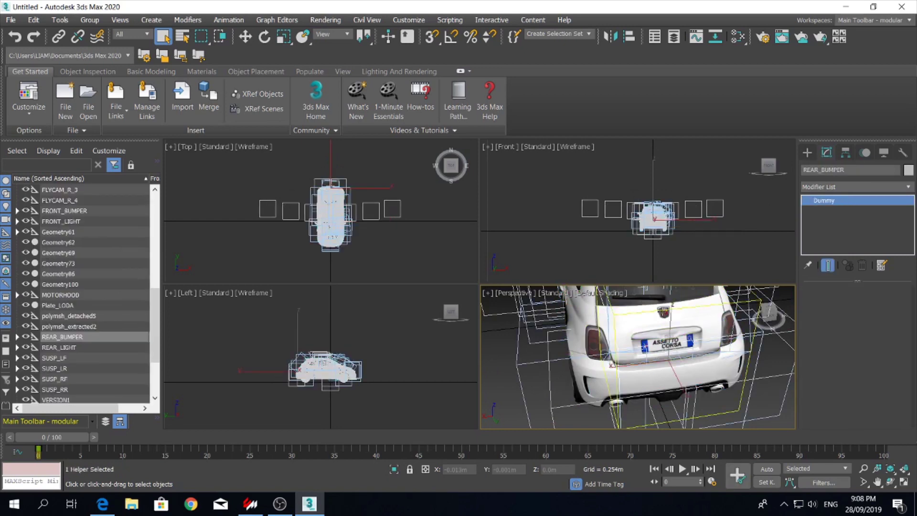
click(664, 312)
click(657, 334)
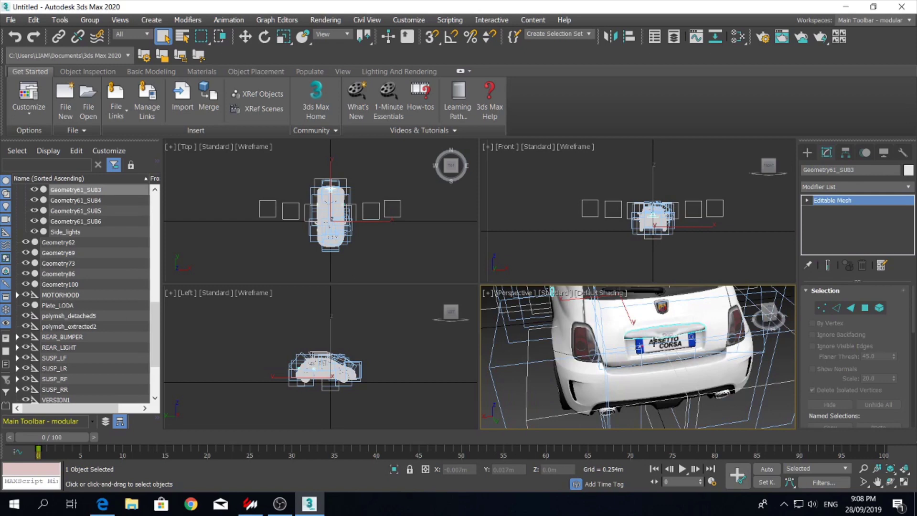
click(651, 350)
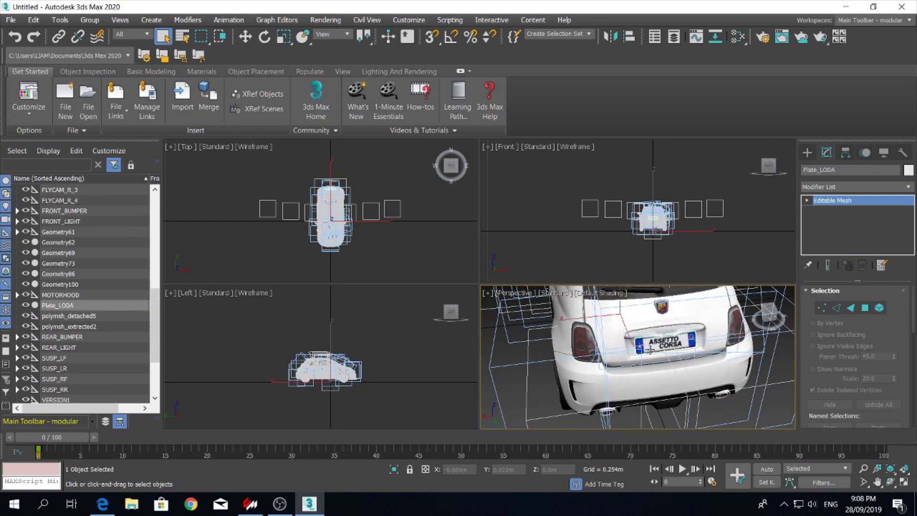
key(Delete)
- Delete the painted rear bumper mesh, GEO_RearBumper_SUB1, from the car model
middle_drag(620, 381, 675, 372)
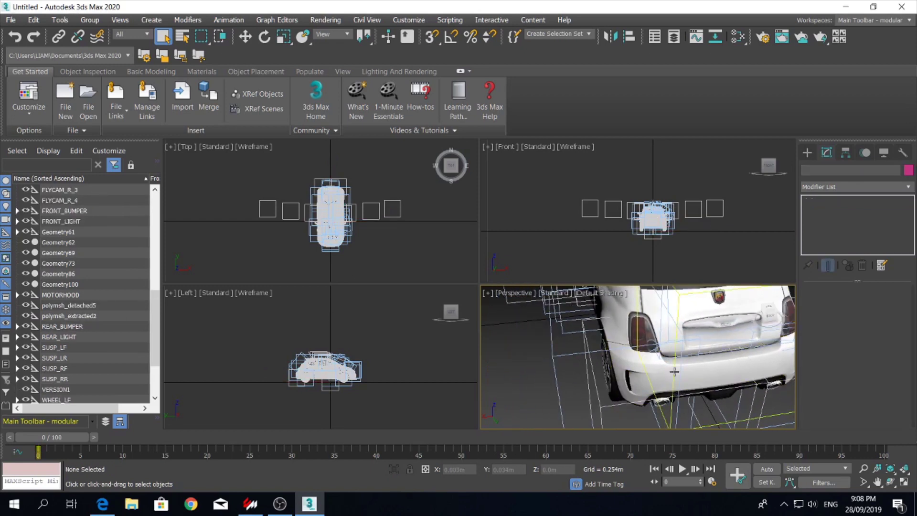
click(674, 372)
click(635, 390)
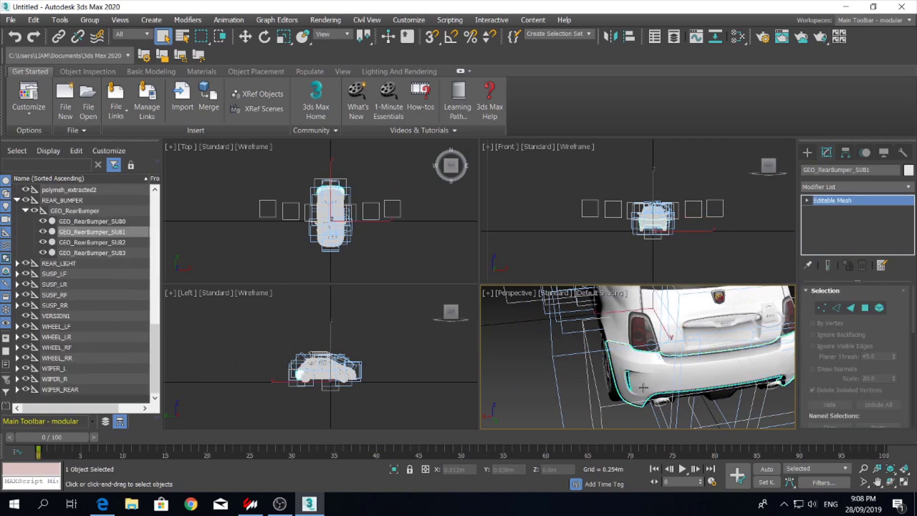
key(Delete)
scroll(634, 386, down, 5)
alt+middle_drag(633, 379, 755, 369)
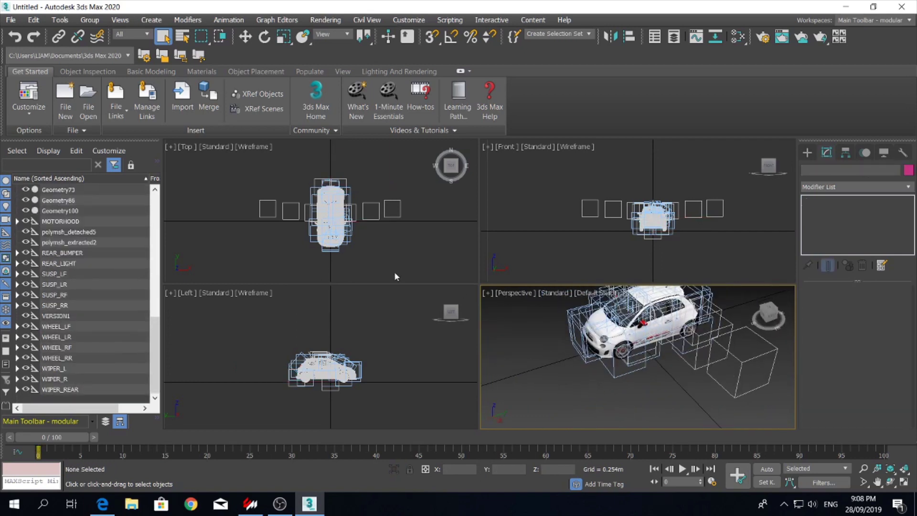
- Start exporting the scene and browse to the unpacked folder of the abarth500 car in Assetto Corsa's content
click(10, 20)
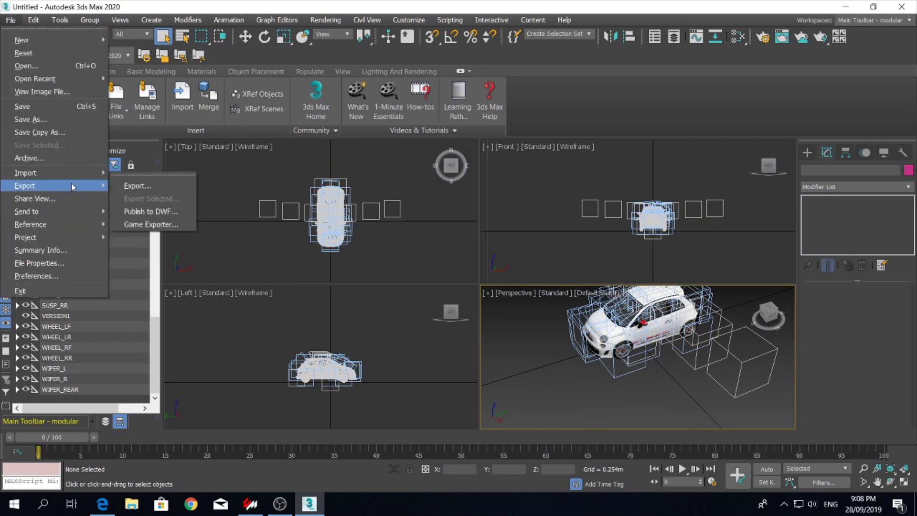
mouse_move(74, 184)
click(139, 186)
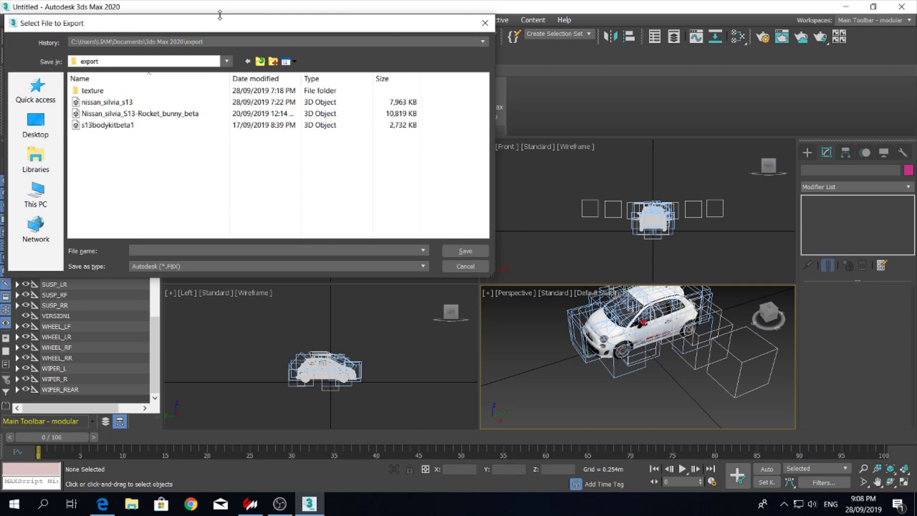
click(216, 42)
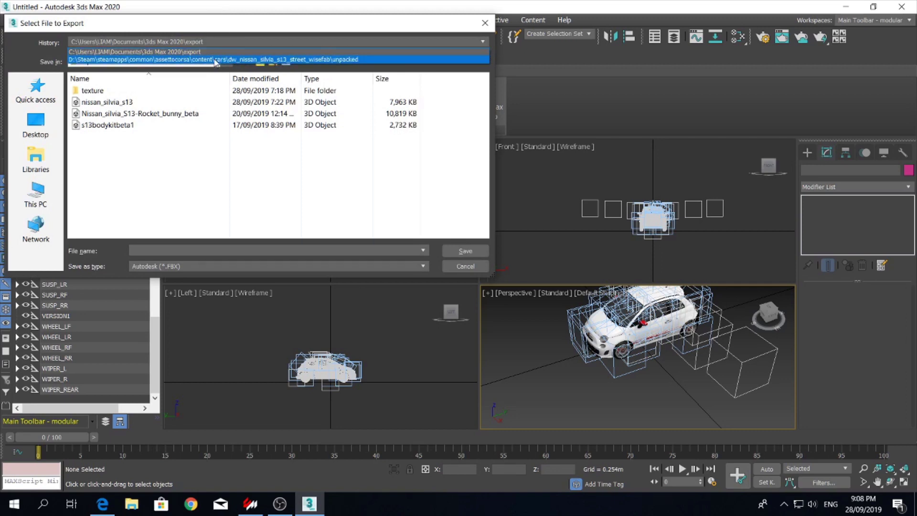
click(216, 59)
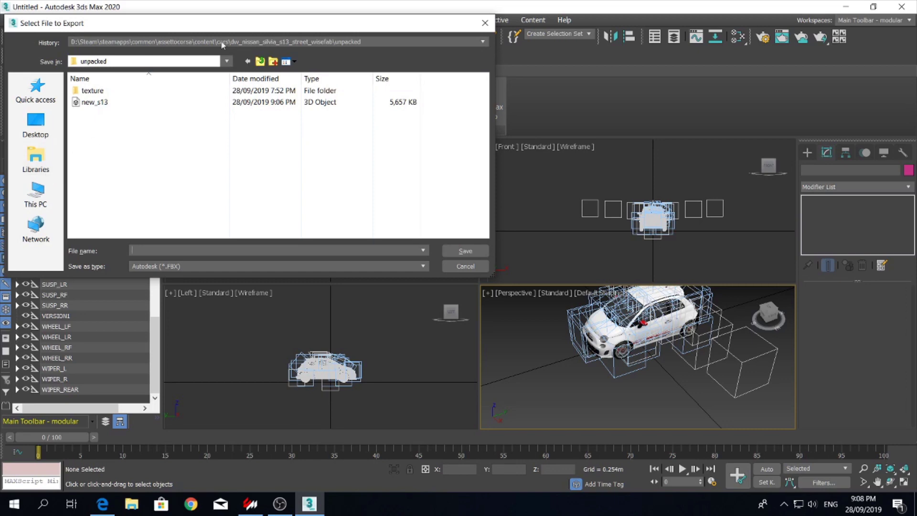
click(259, 62)
click(260, 62)
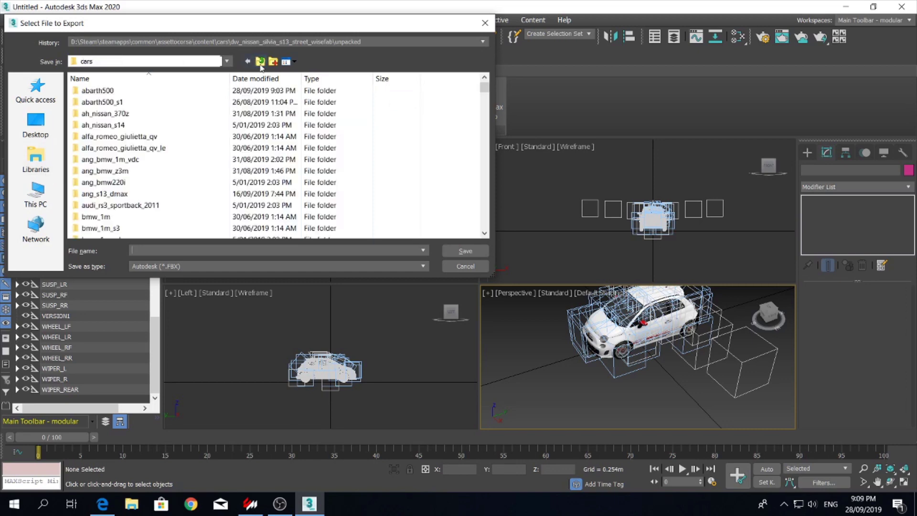
double_click(120, 90)
double_click(108, 148)
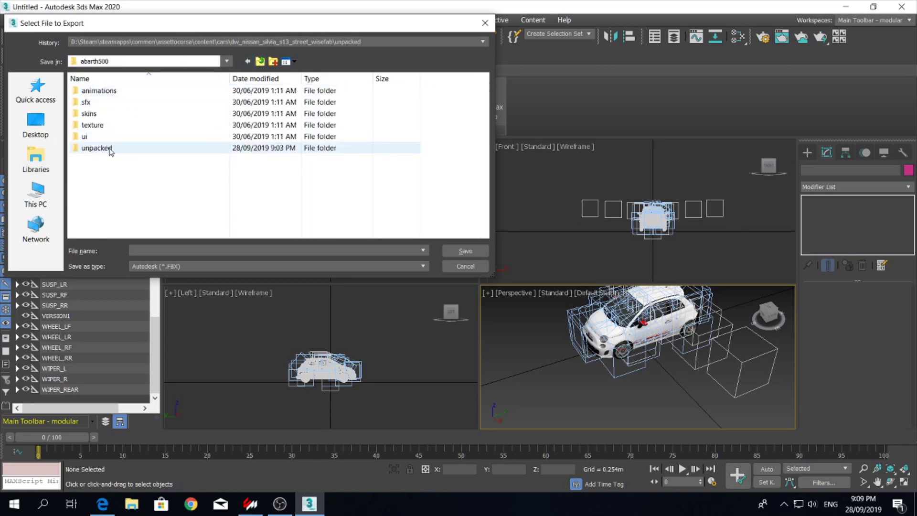
- Choose 500_Fiat_LOD_A as the FBX export target and agree to replace the existing file
click(148, 102)
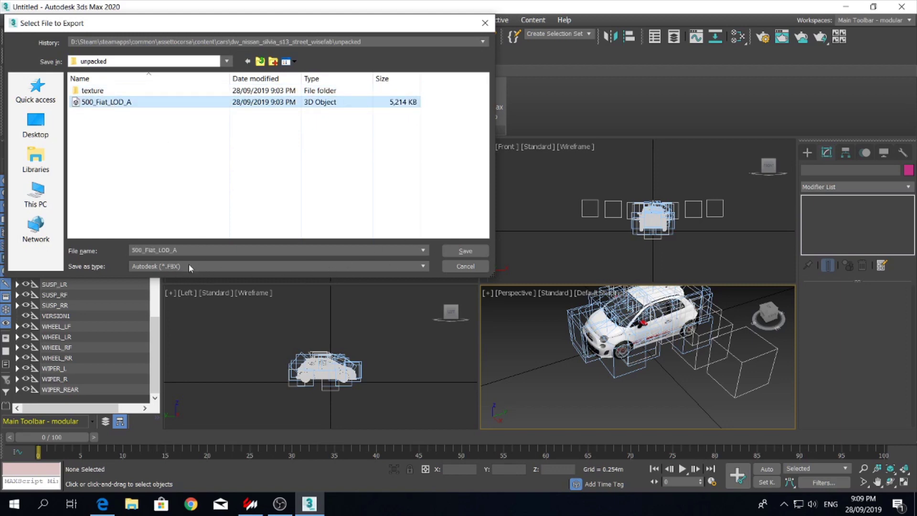
click(465, 251)
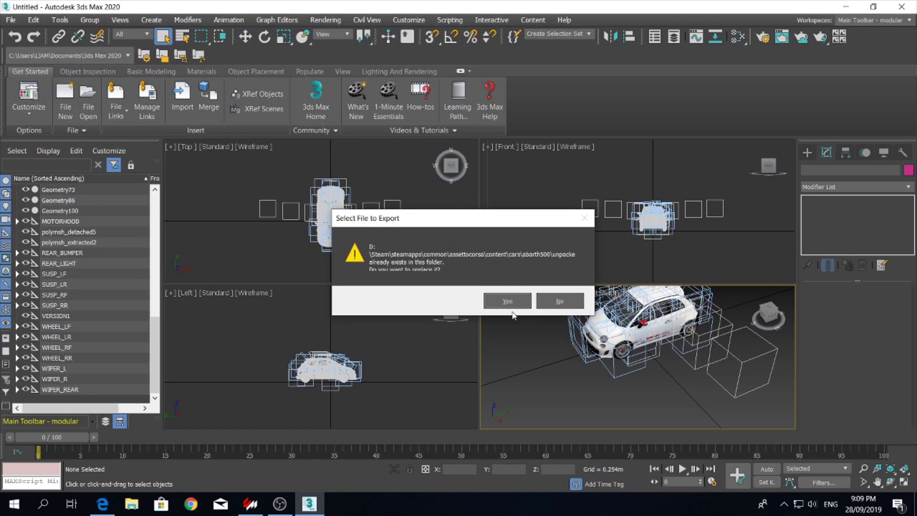
click(511, 307)
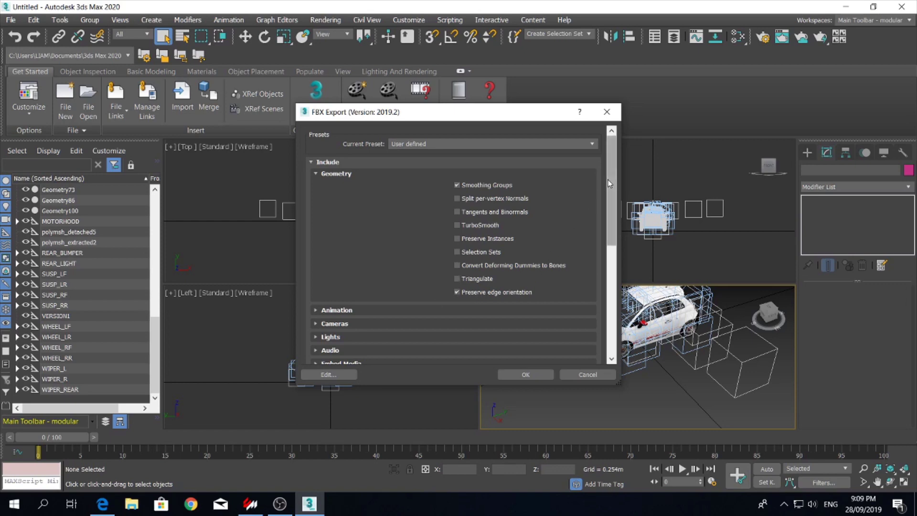
- Set the FBX export's scene units to Inches, keep version FBX 2014/2015, and run the export
scroll(398, 212, down, 10)
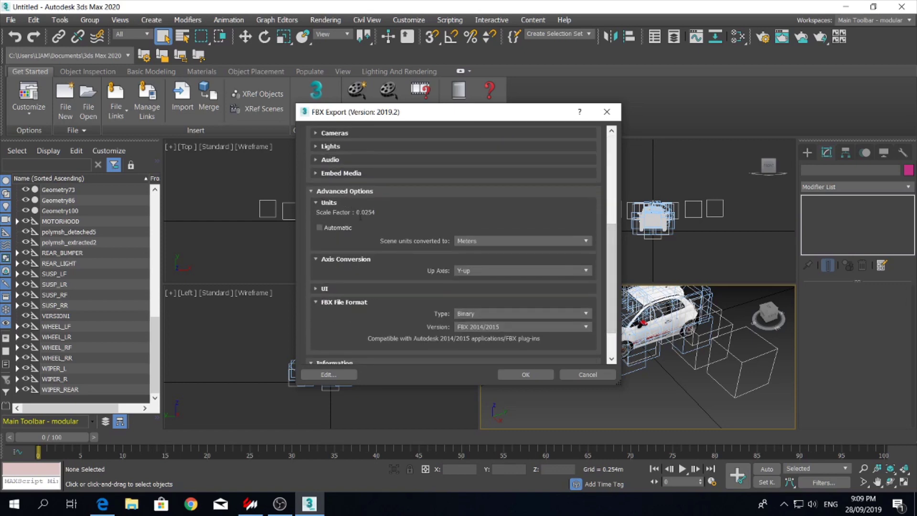
click(490, 242)
click(481, 289)
click(512, 329)
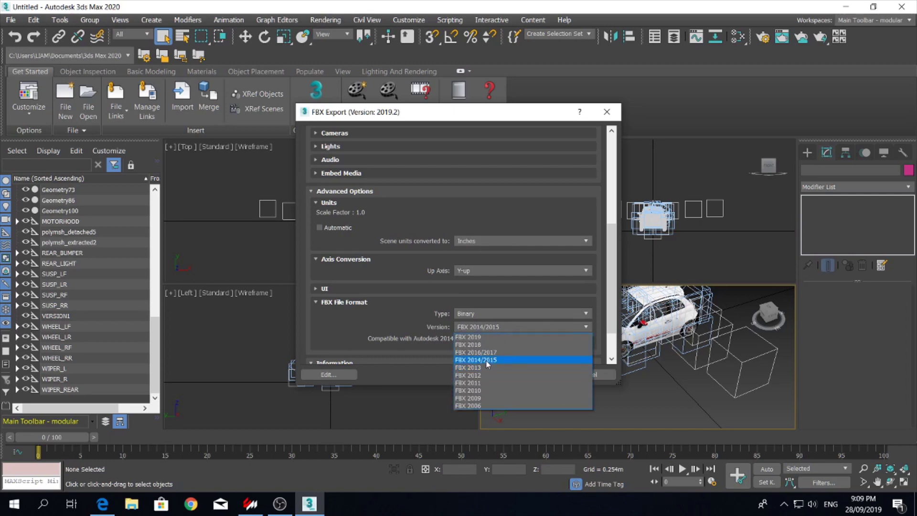
click(410, 300)
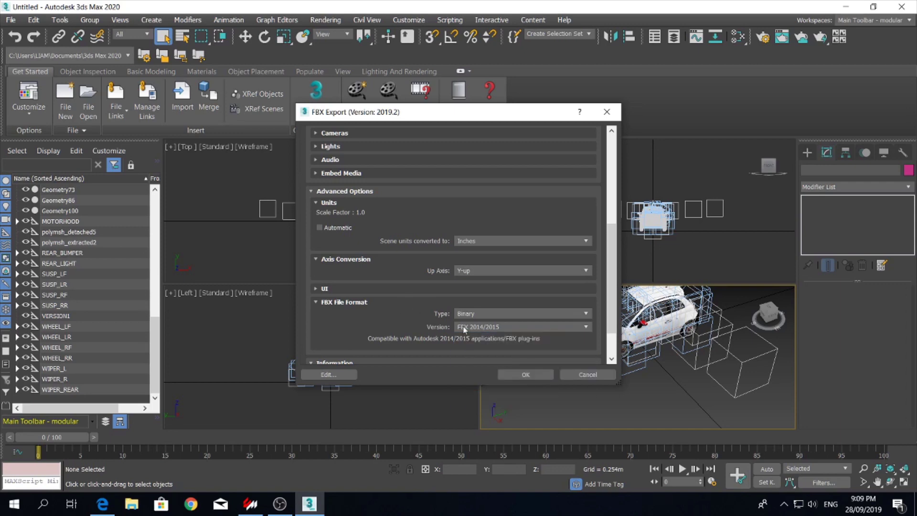
click(533, 376)
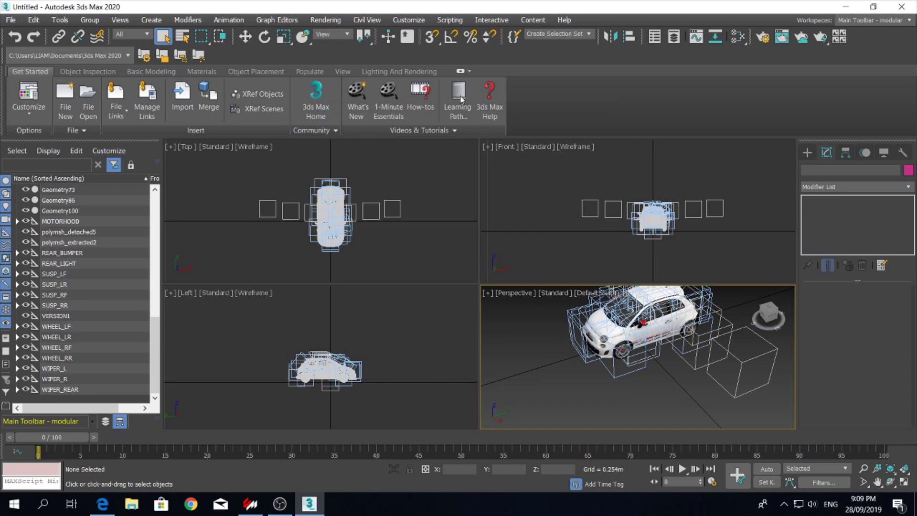
- Quit 3ds Max without saving and launch ksEditor from Assetto Corsa's sdk editor folder
click(902, 7)
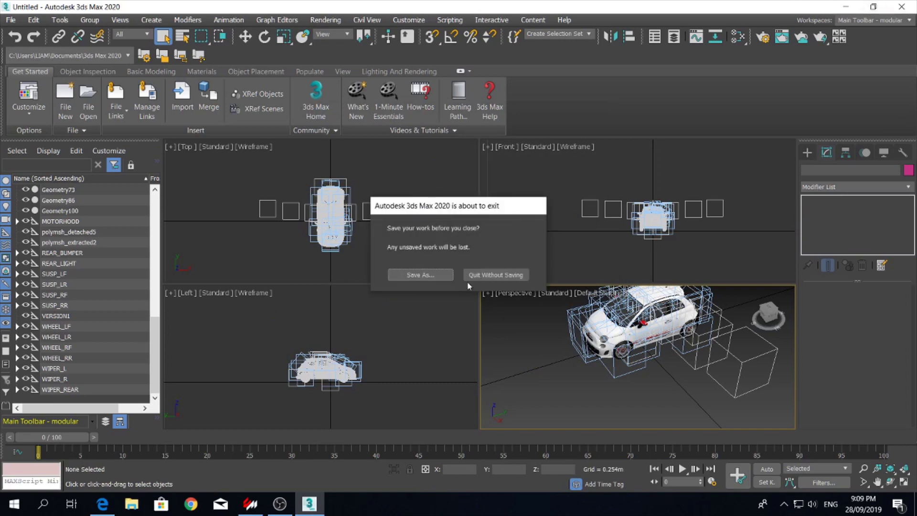
click(473, 275)
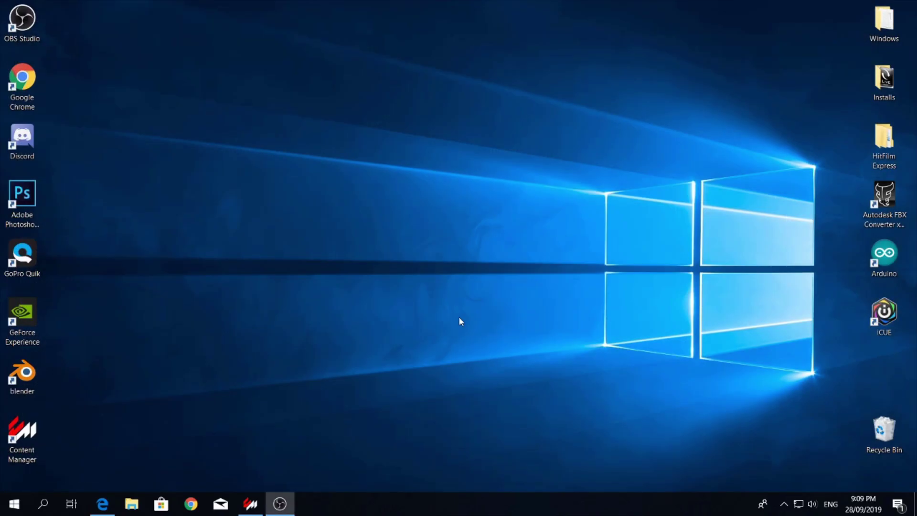
click(132, 504)
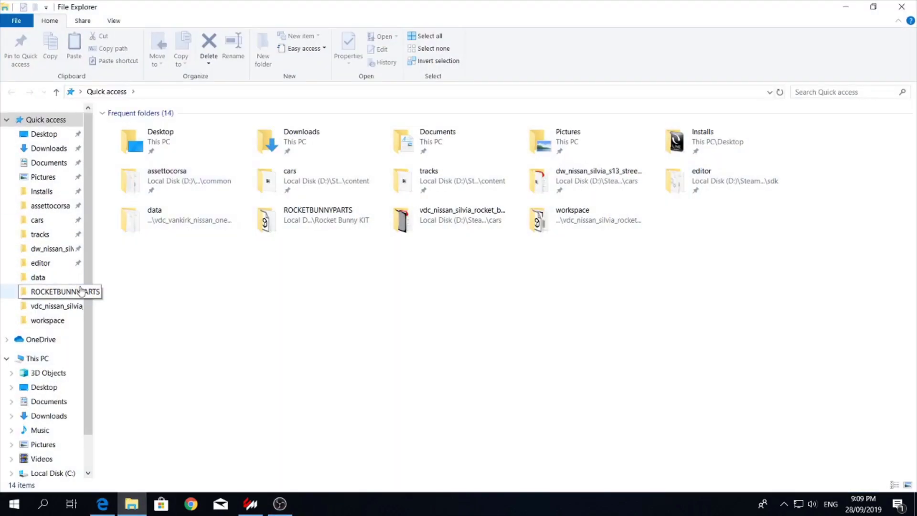
click(58, 264)
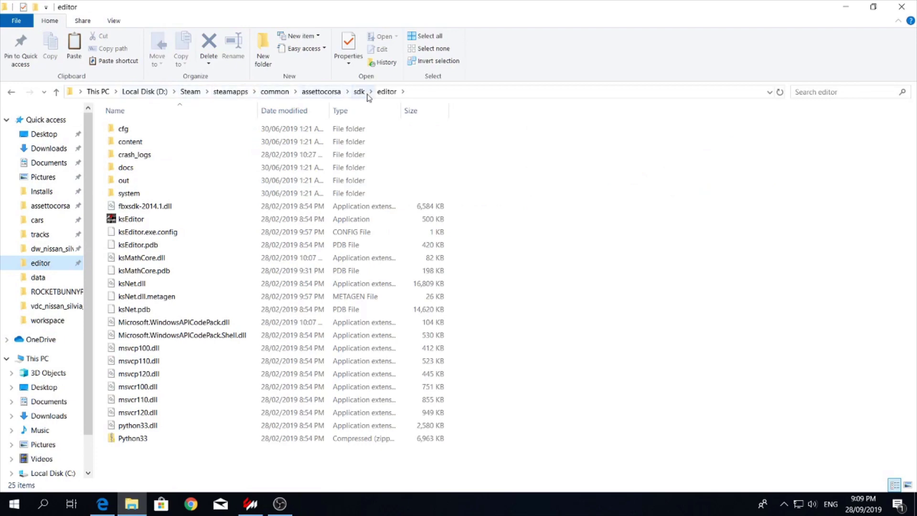
double_click(153, 222)
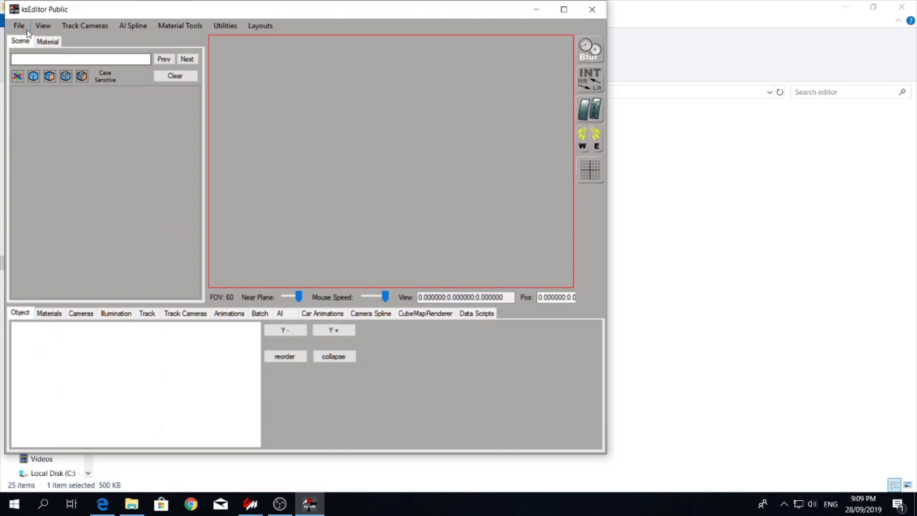
- Open the 500_Fiat_LOD_A FBX from the abarth500 car's unpacked folder in ksEditor
click(22, 26)
click(57, 61)
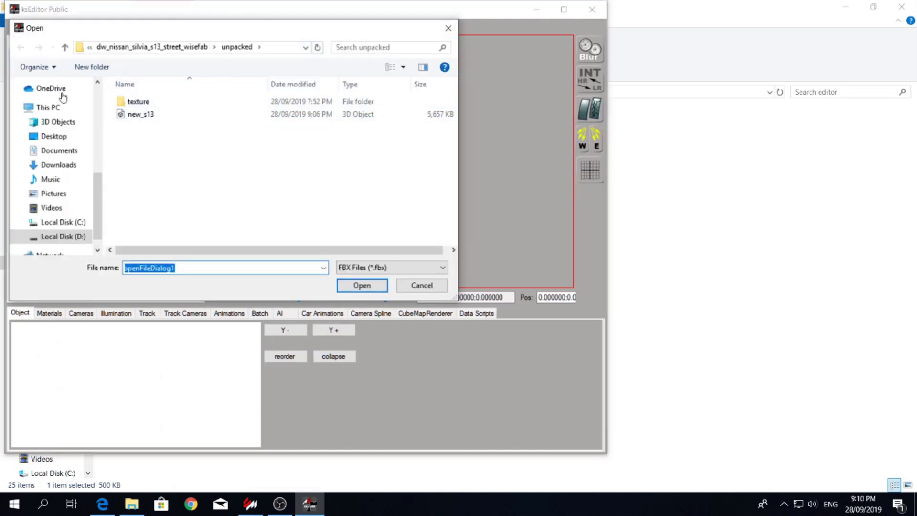
scroll(71, 158, up, 4)
scroll(85, 168, up, 1)
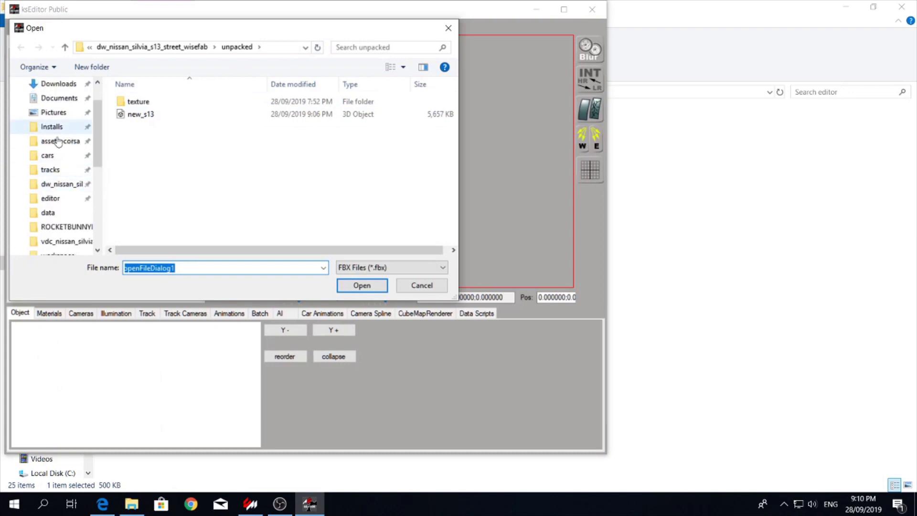
click(50, 156)
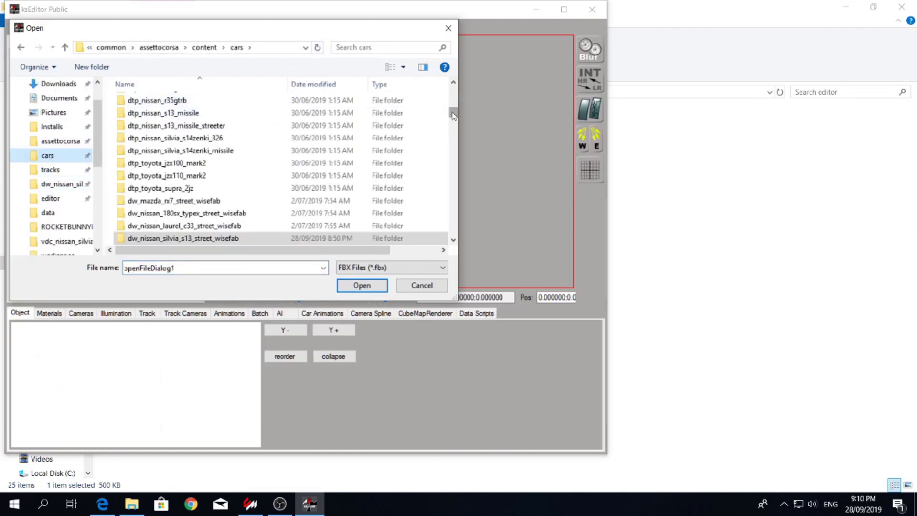
drag(453, 114, 453, 86)
double_click(192, 101)
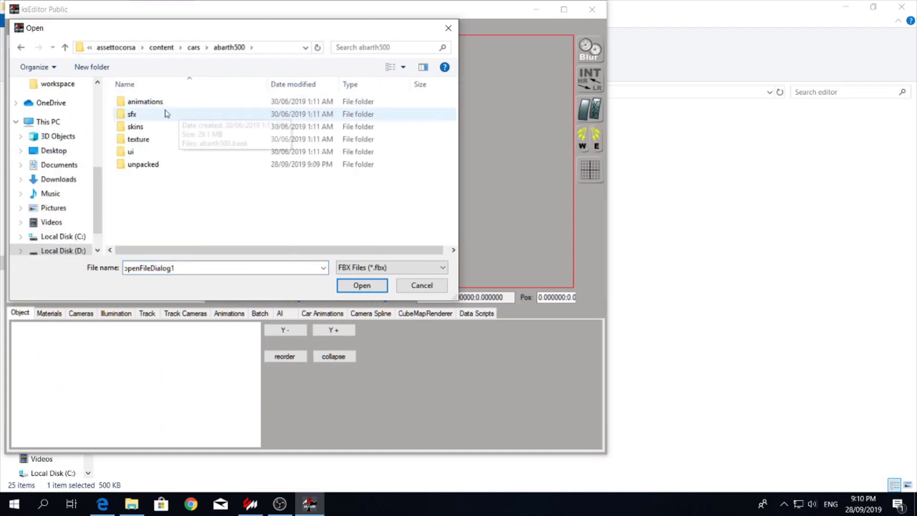
double_click(143, 164)
double_click(149, 114)
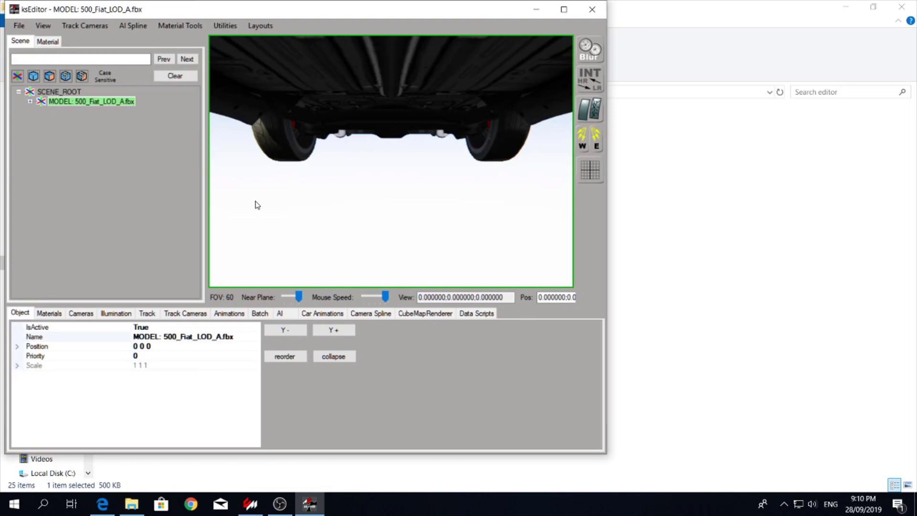
- Start a KN5 car save, try the name 500_Fiat_LOD_A, and decline replacing the existing FBX file
scroll(415, 161, down, 10)
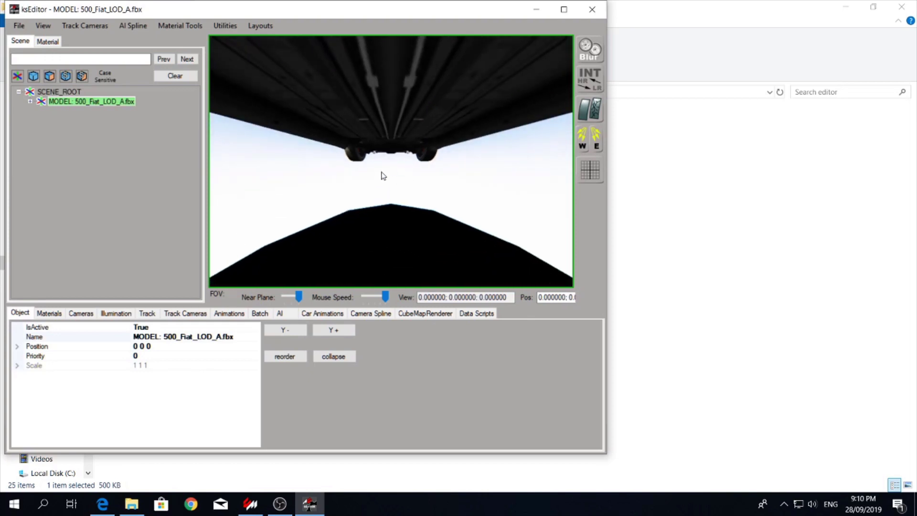
drag(406, 179, 390, 101)
click(20, 26)
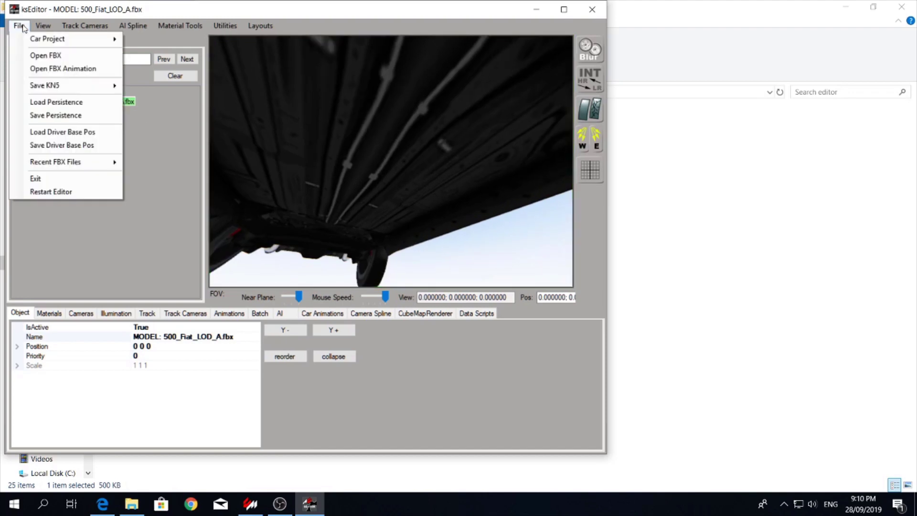
mouse_move(82, 86)
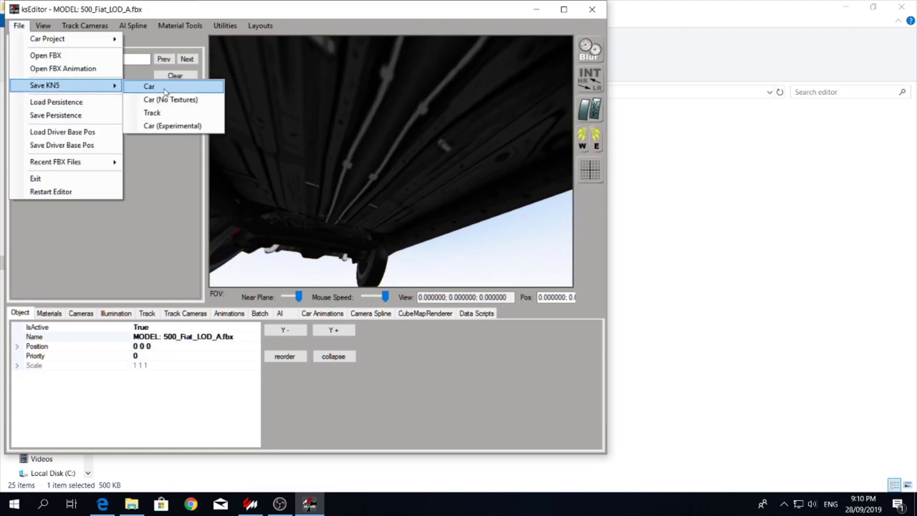
click(173, 88)
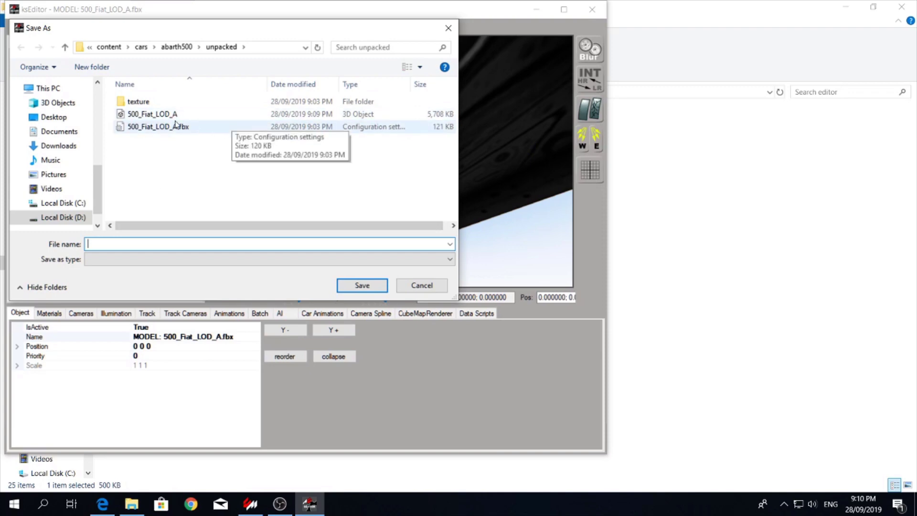
click(189, 115)
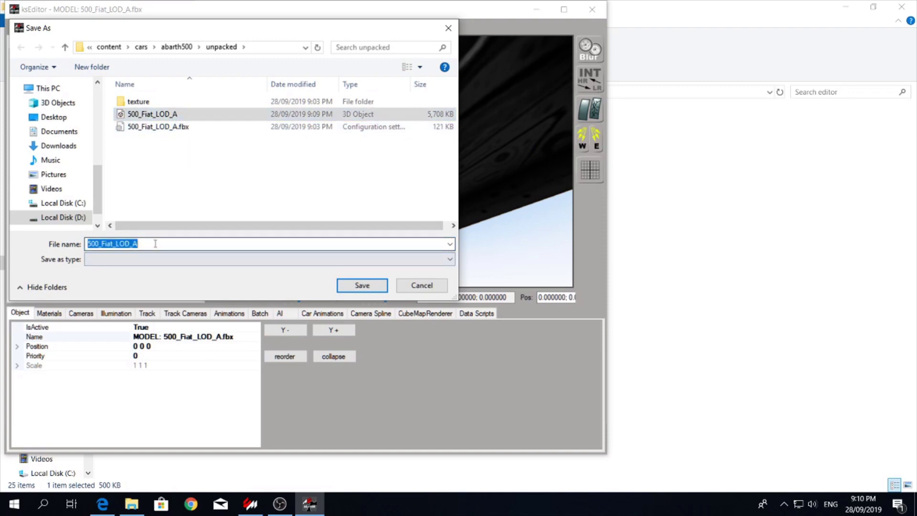
click(359, 286)
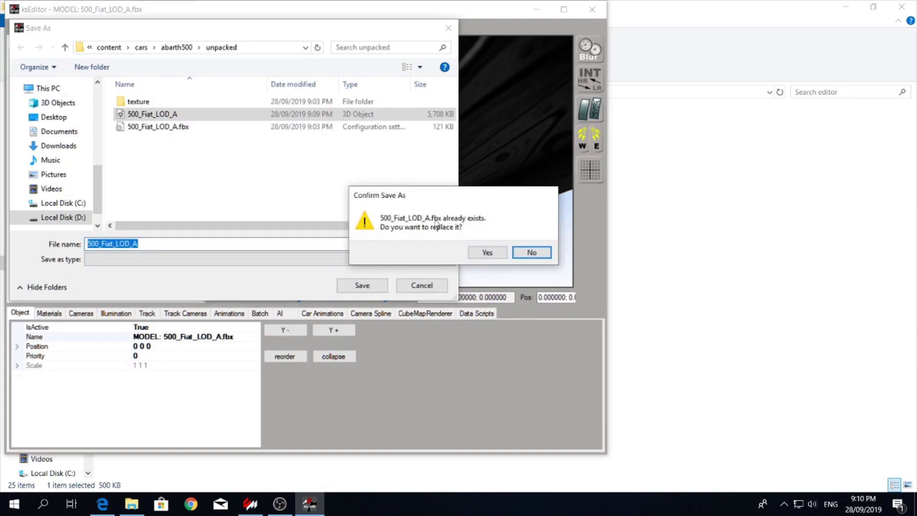
click(530, 254)
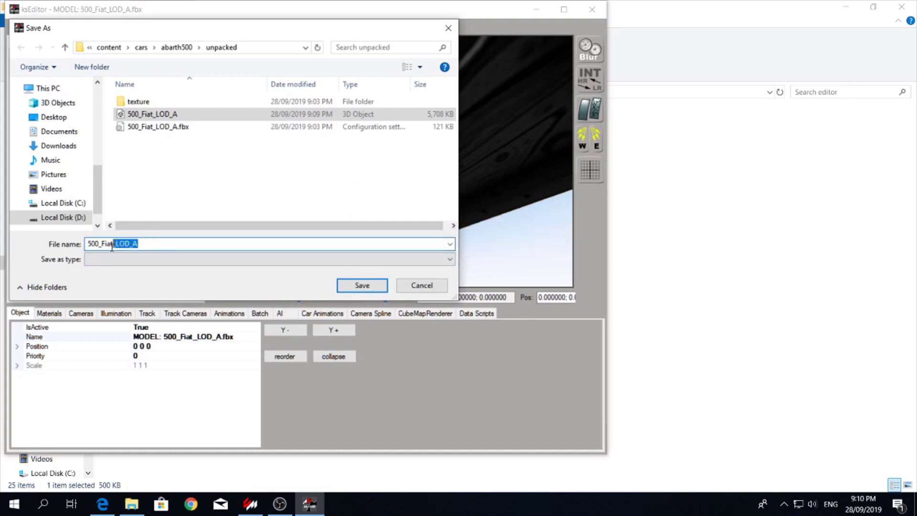
- Shorten the file name to 500_Fiat and save the KN5 car in the unpacked folder
key(BackSpace)
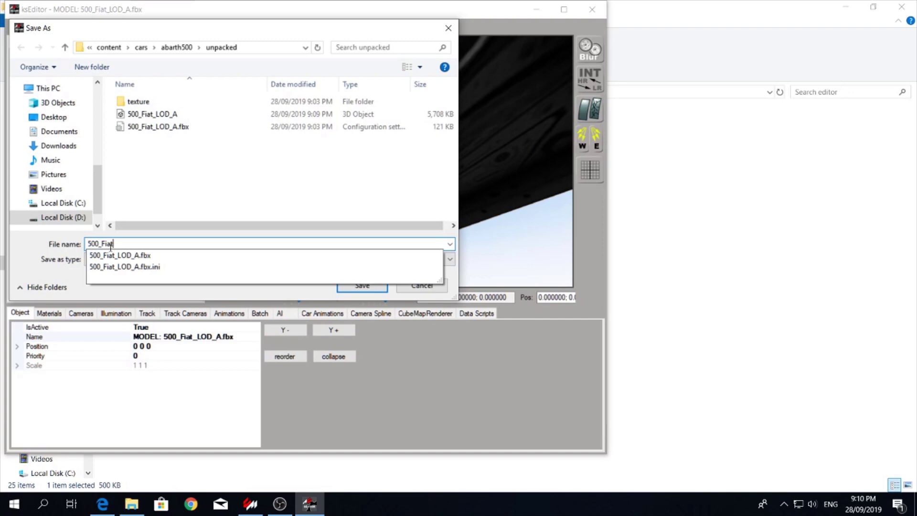
click(275, 243)
click(362, 285)
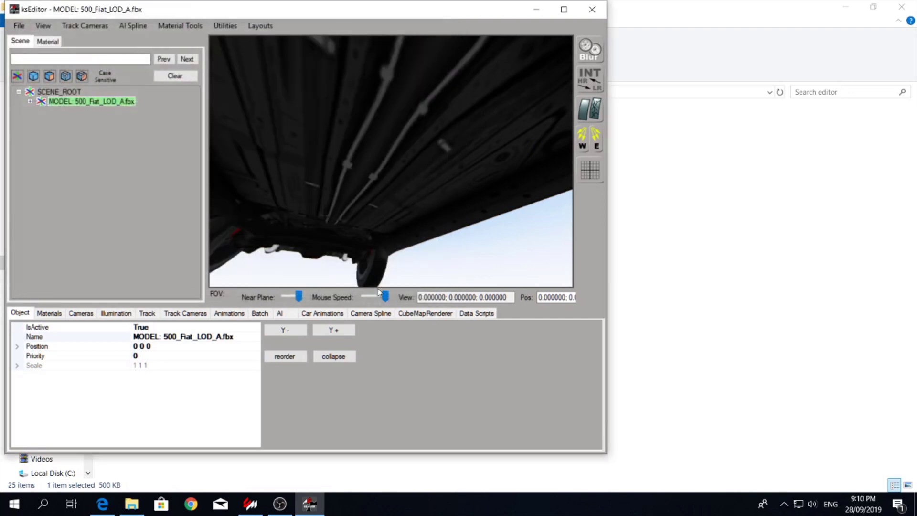
click(571, 297)
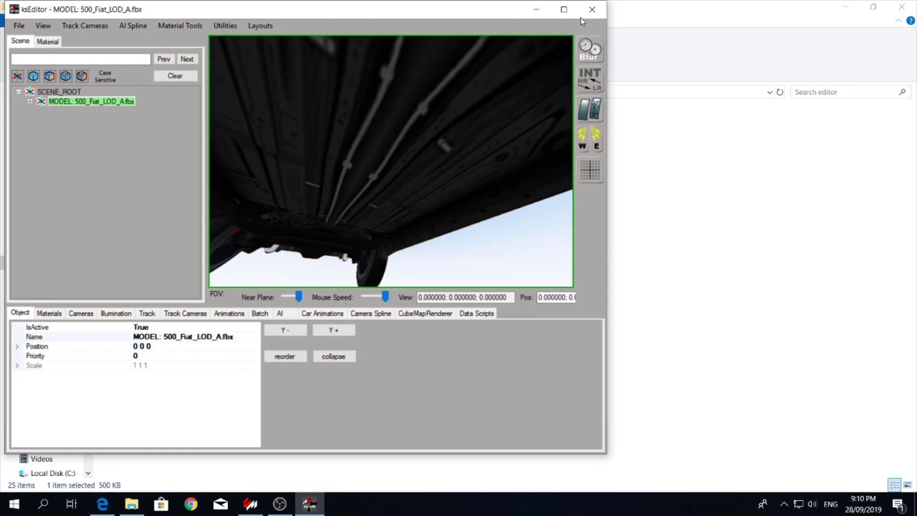
- Quit ksEditor and open the abarth500 car folder inside Assetto Corsa's content cars folder in File Explorer
click(592, 9)
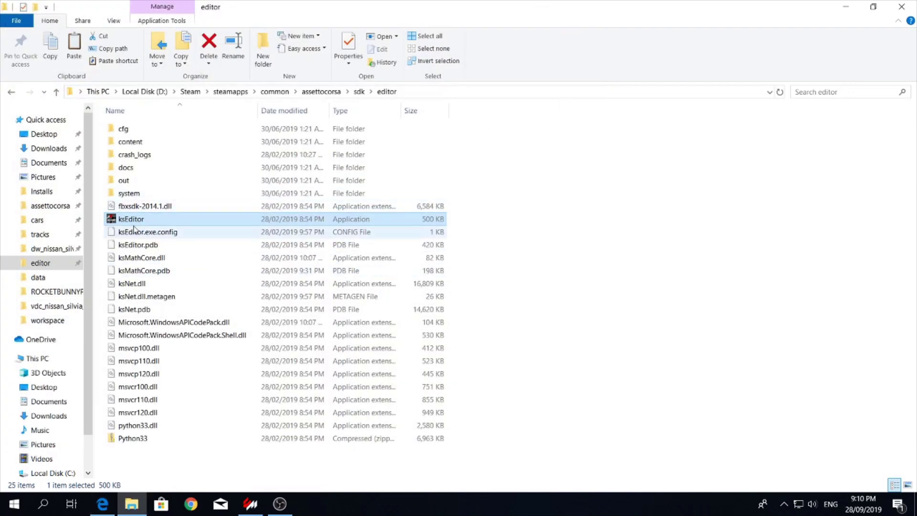
click(39, 221)
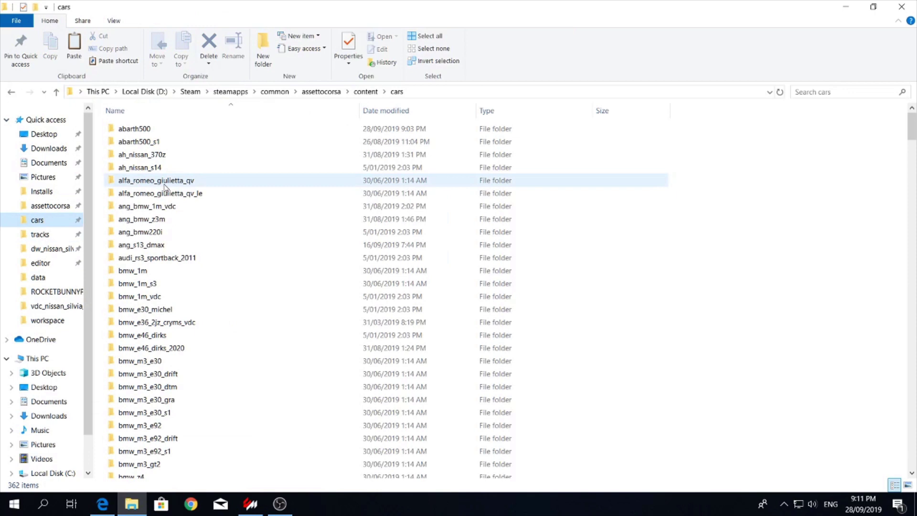
double_click(134, 127)
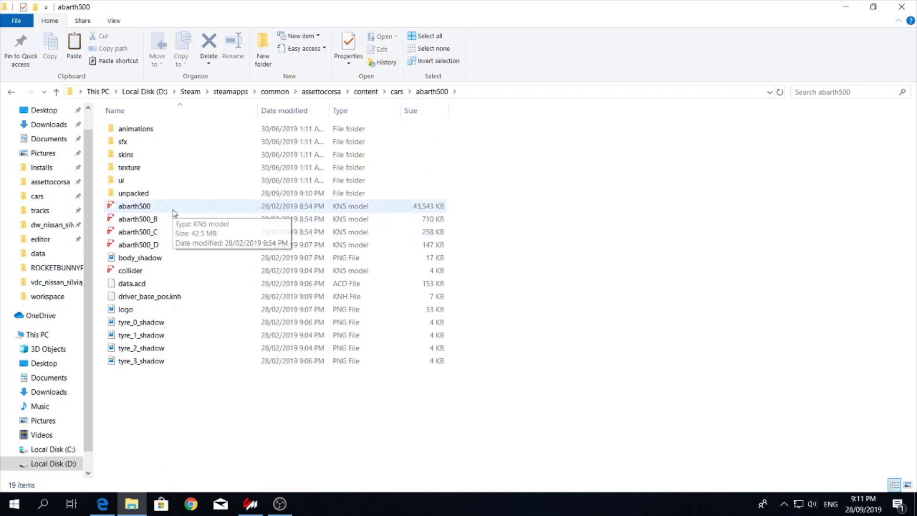
- Rename the original abarth500 KN5 model in the car folder as abarth500original
click(146, 209)
click(239, 216)
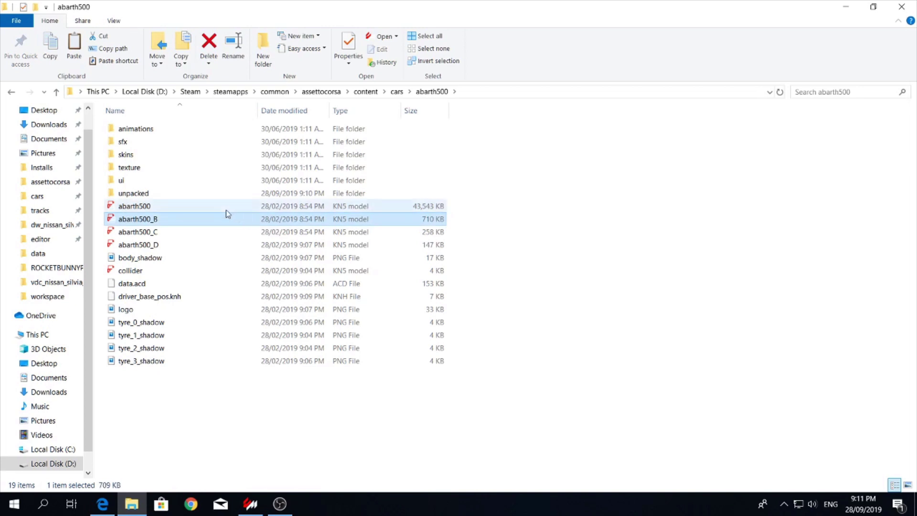
click(141, 209)
right_click(143, 208)
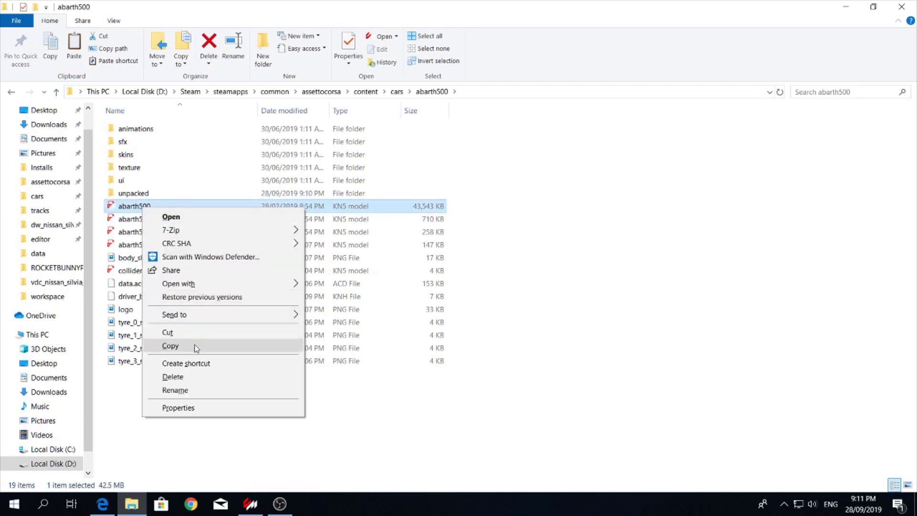
click(184, 390)
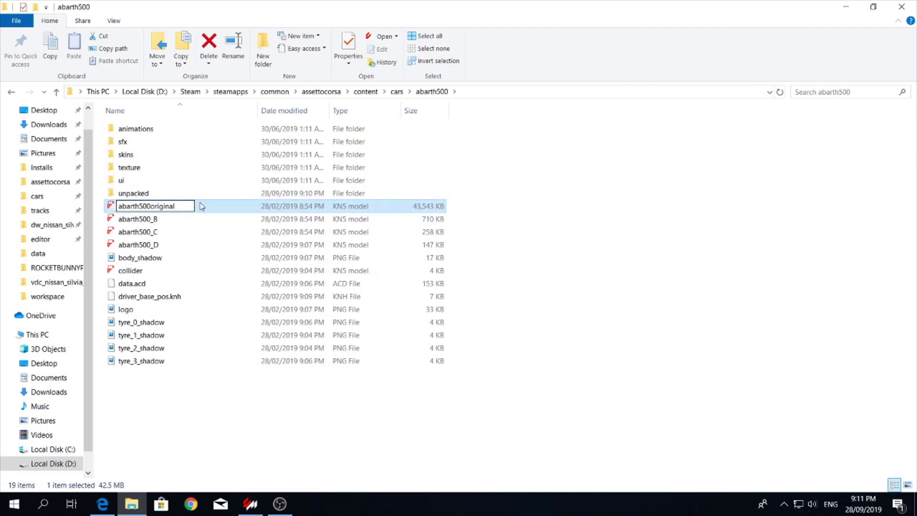
key(Return)
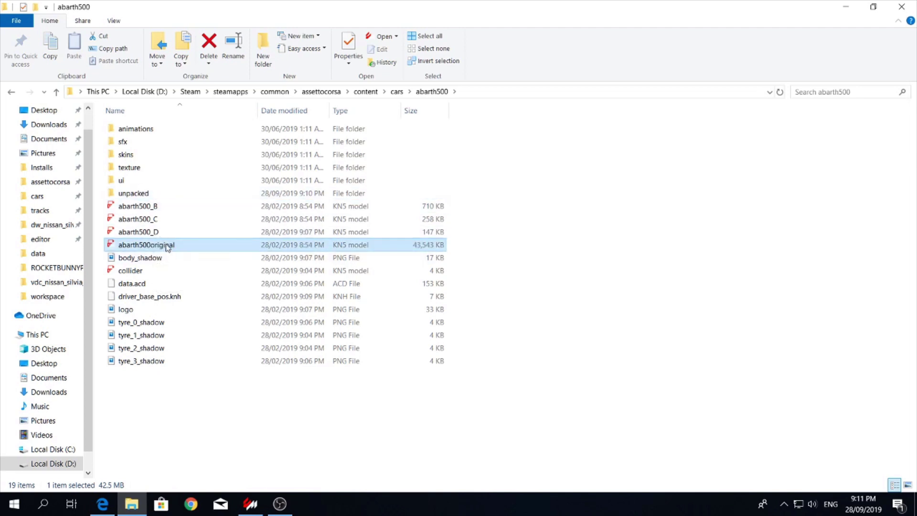
- Open the unpacked folder and rename the 500_Fiat KN5 model as abarth500
double_click(125, 194)
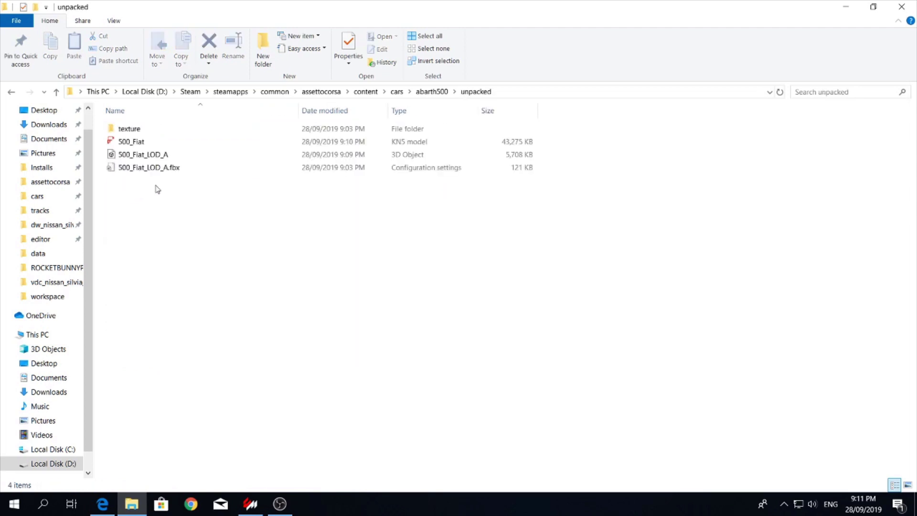
right_click(146, 142)
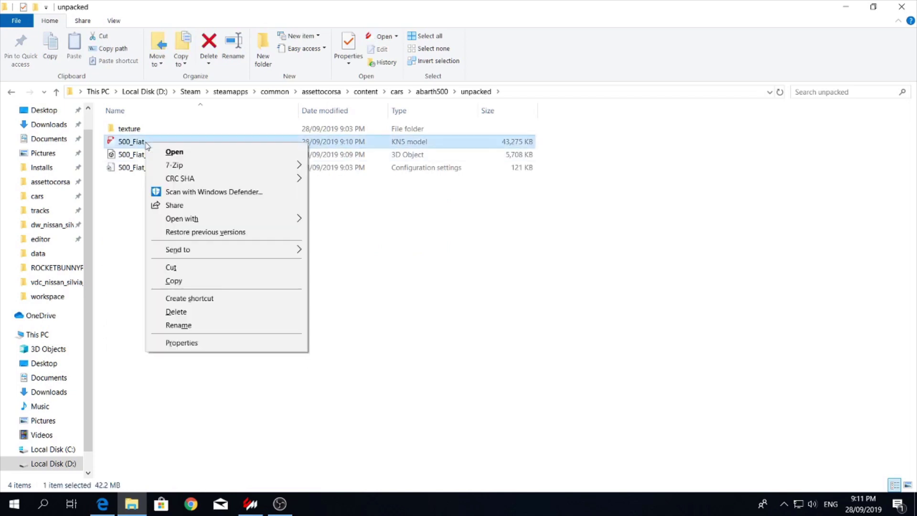
click(217, 324)
key(ctrl+v)
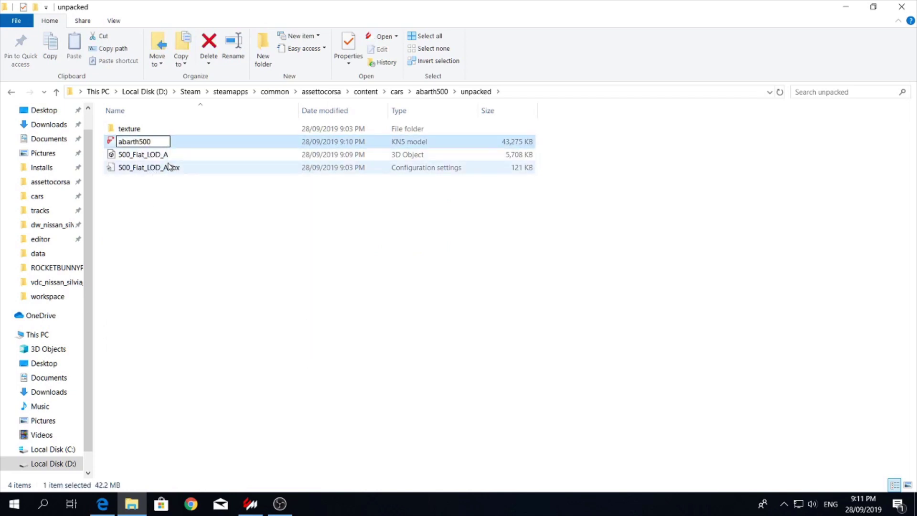
key(Return)
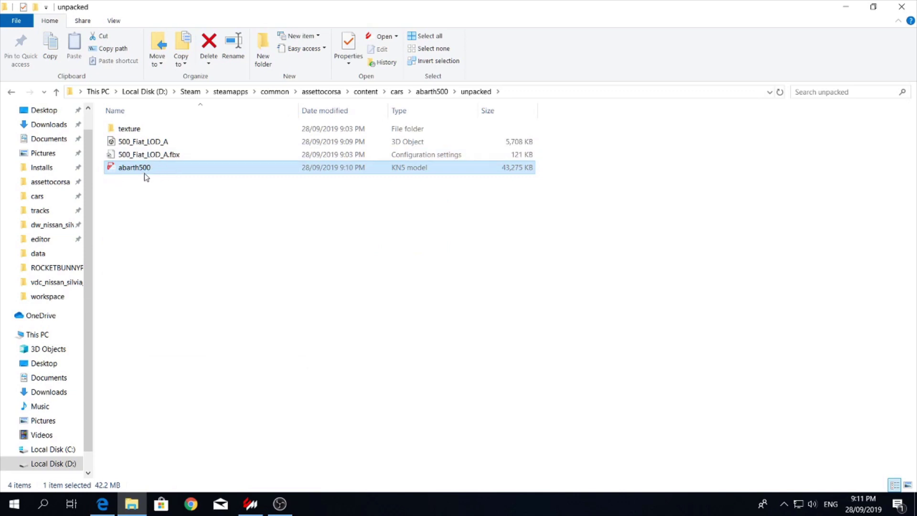
- Move the abarth500 KN5 model from the unpacked folder up into the abarth500 car folder and open that folder
drag(139, 171, 436, 91)
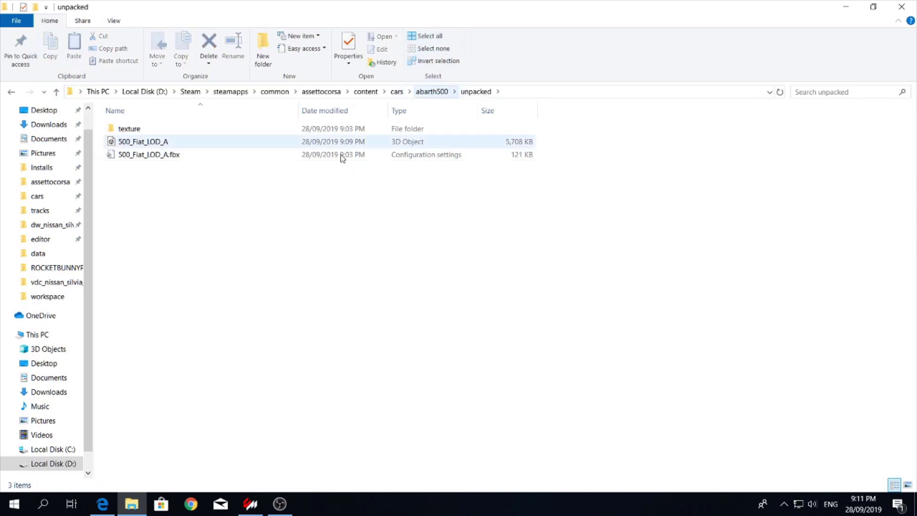
click(57, 92)
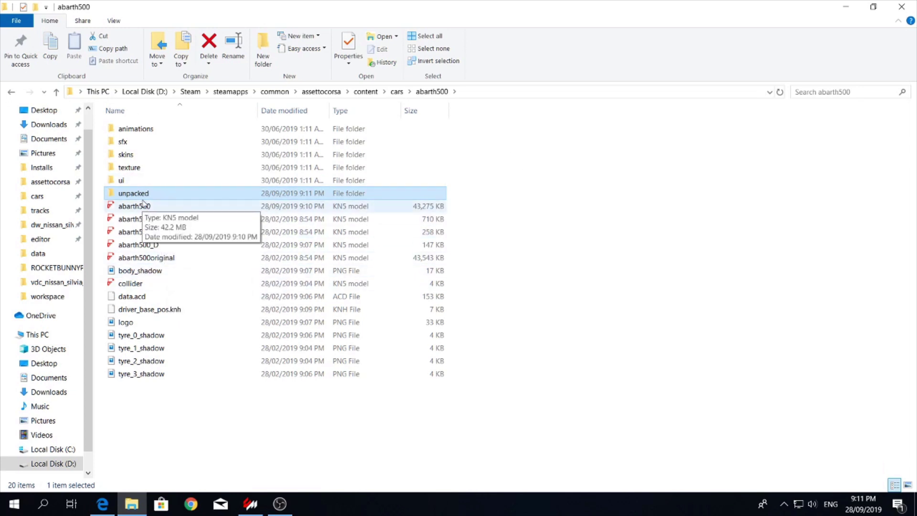
click(599, 178)
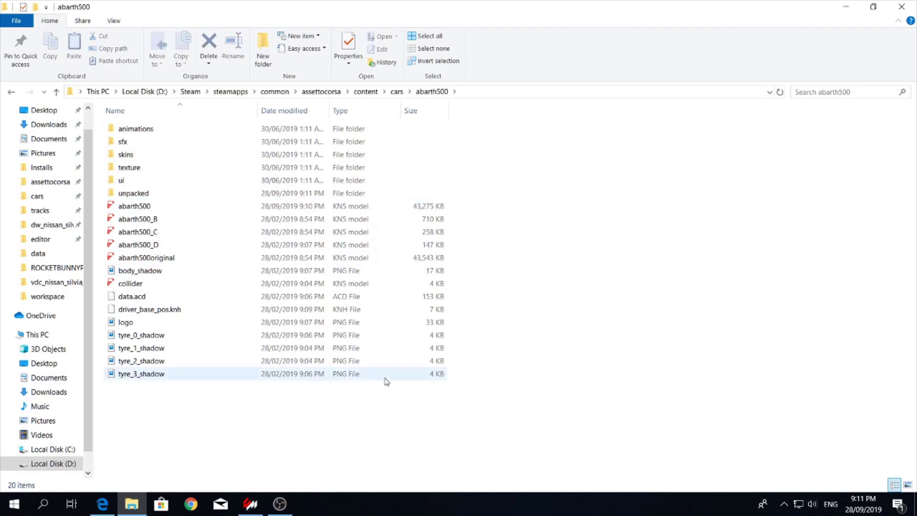
- Switch to Content Manager and launch a practice session with the Abarth 500 EsseEsse at VDC Road Atlanta 2020
click(250, 504)
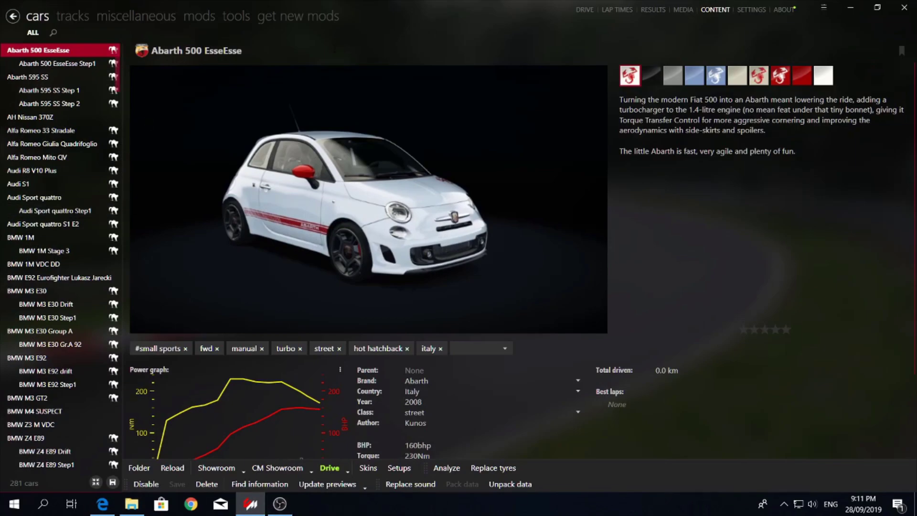
click(586, 10)
mouse_move(76, 102)
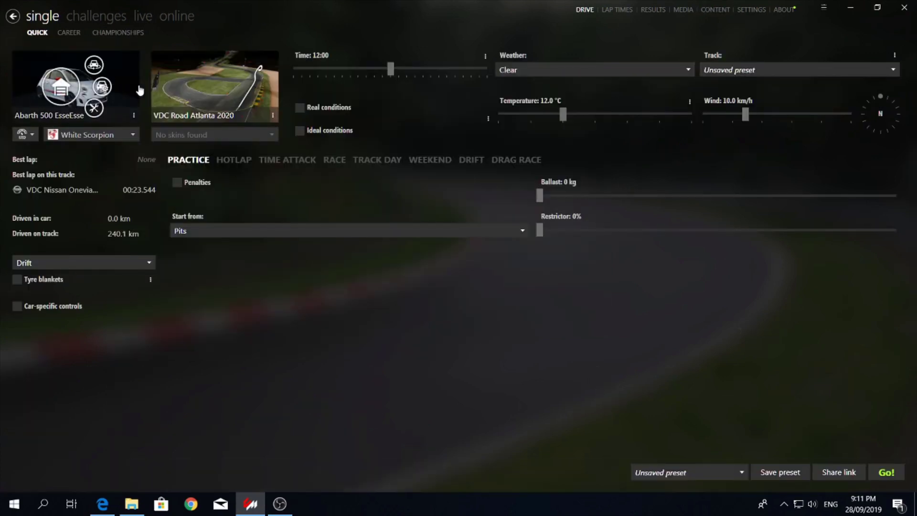
mouse_move(208, 100)
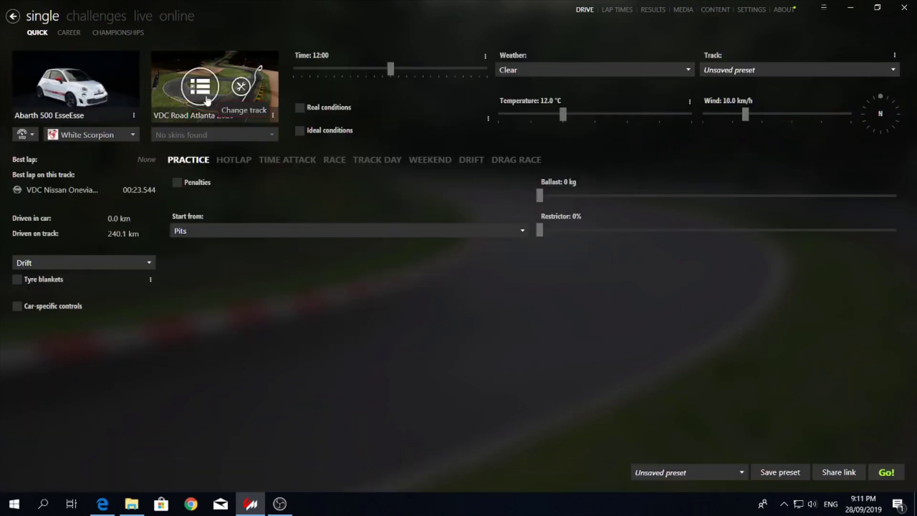
click(886, 472)
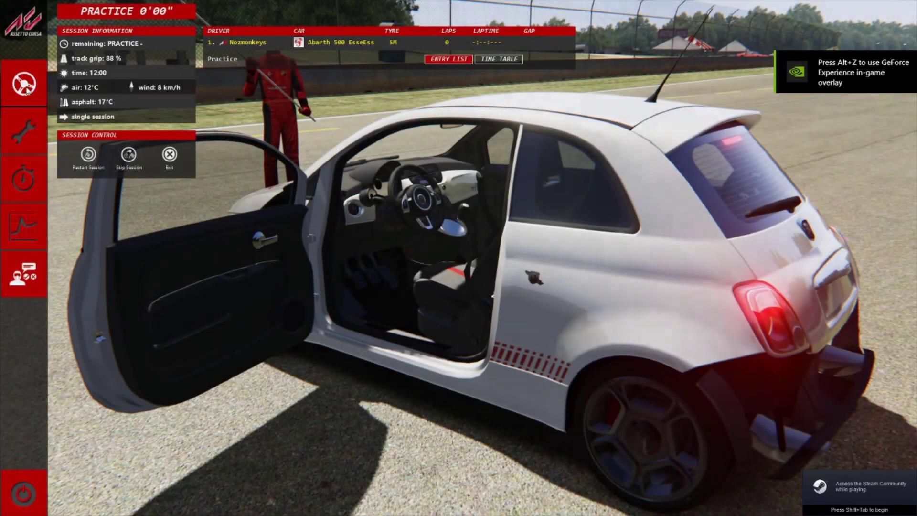
- Enter the car and orbit an outside camera around it to examine the rear where the bumper was removed
click(26, 89)
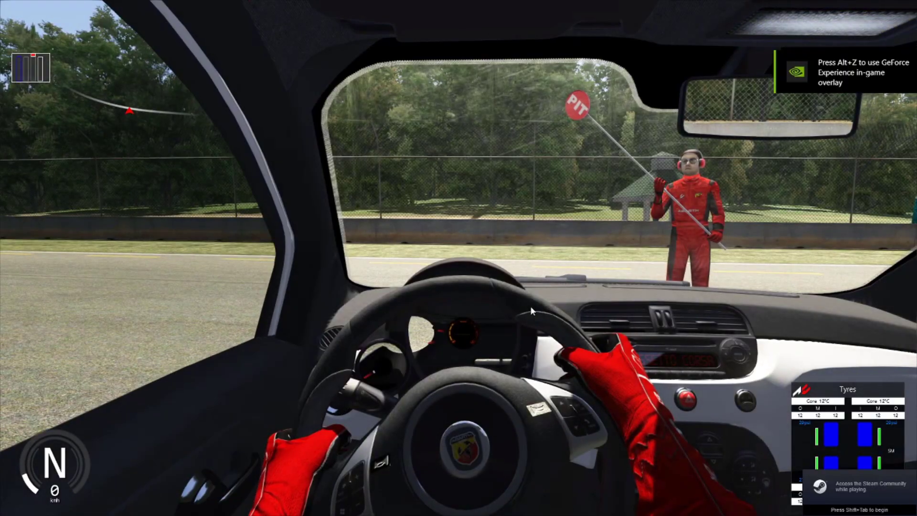
key(F5)
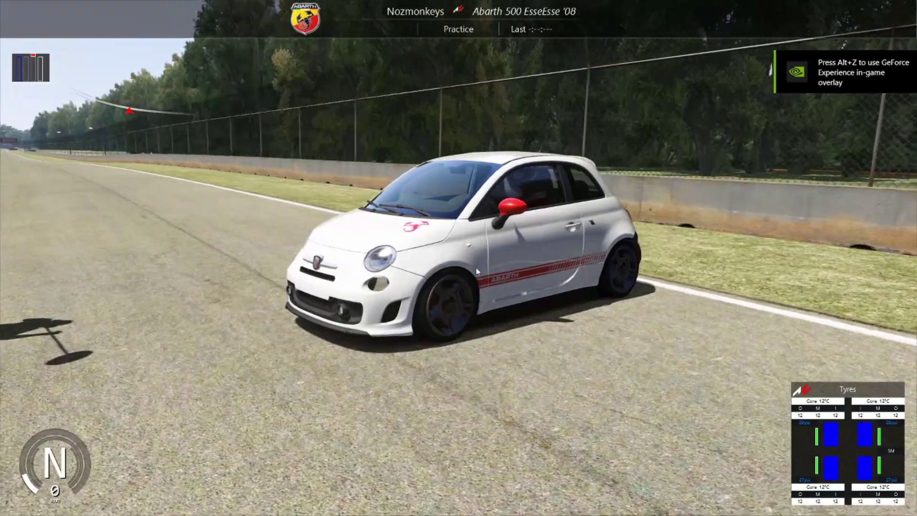
drag(476, 271, 383, 282)
drag(669, 222, 281, 297)
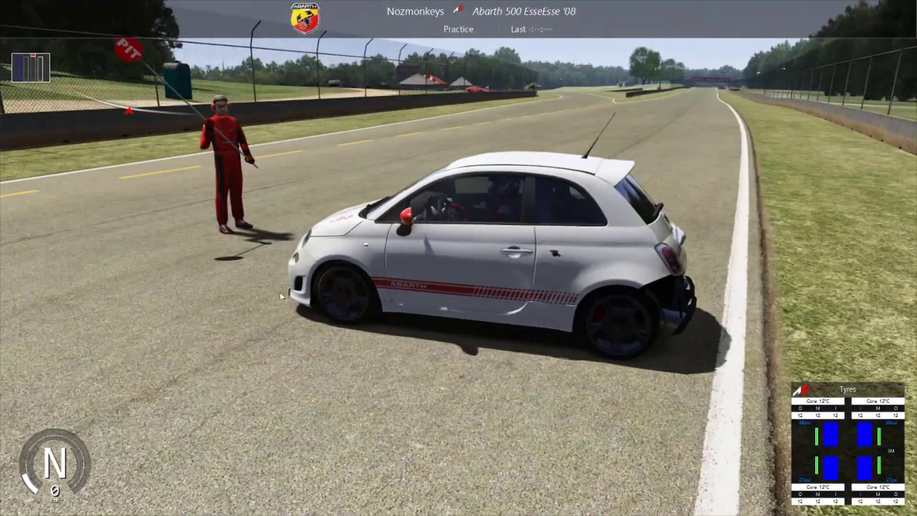
drag(545, 281, 262, 323)
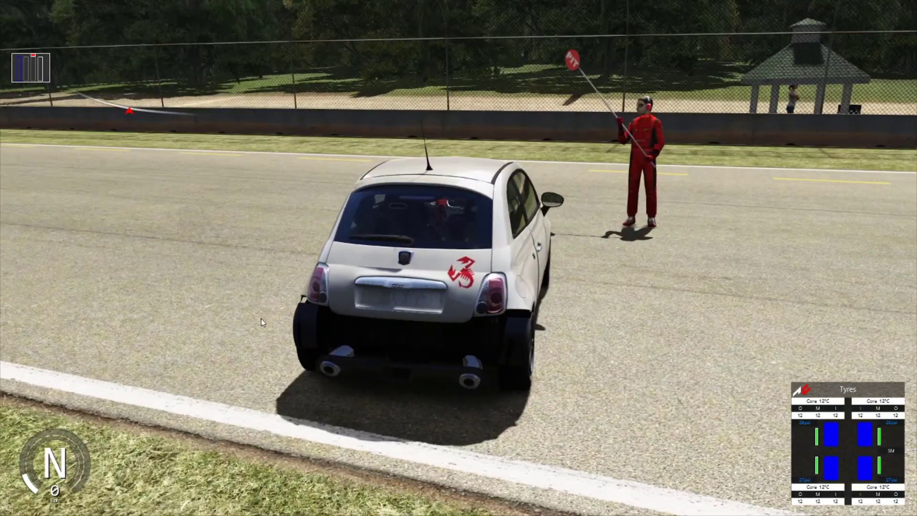
drag(407, 301, 500, 283)
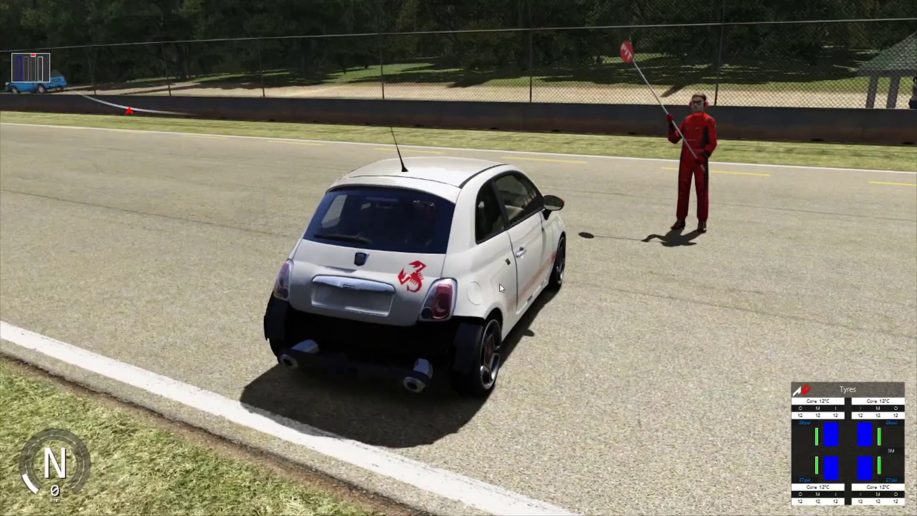
- Return to the cockpit view, drive the car onto the straight, and slow down before the Virtual Drift Championship gate
key(F1)
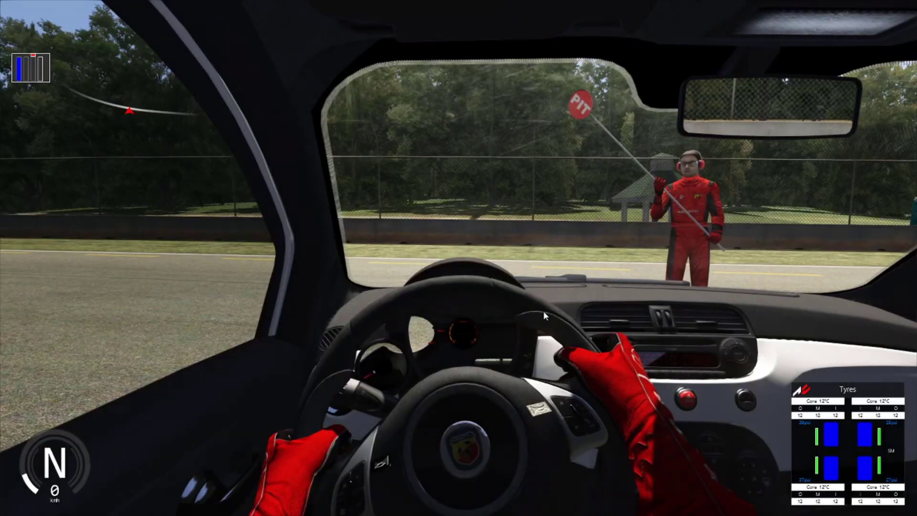
key(Up)
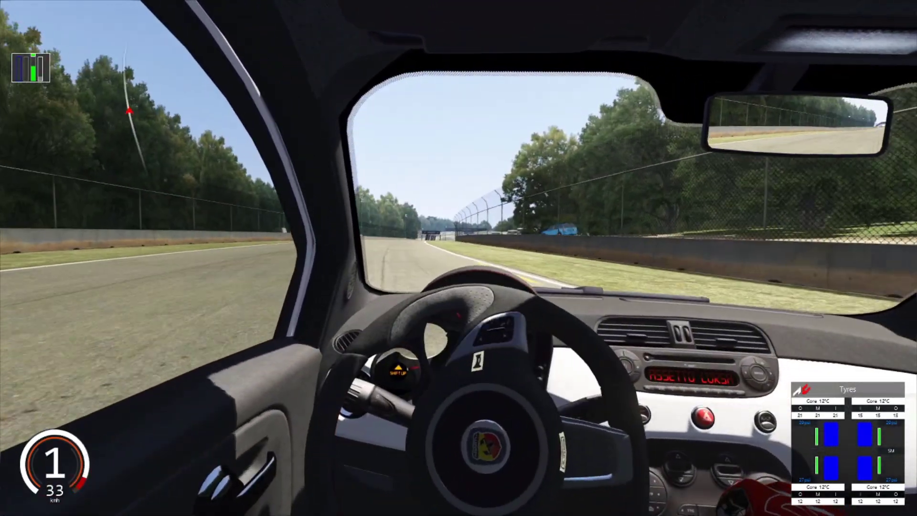
key(d)
key(Up)
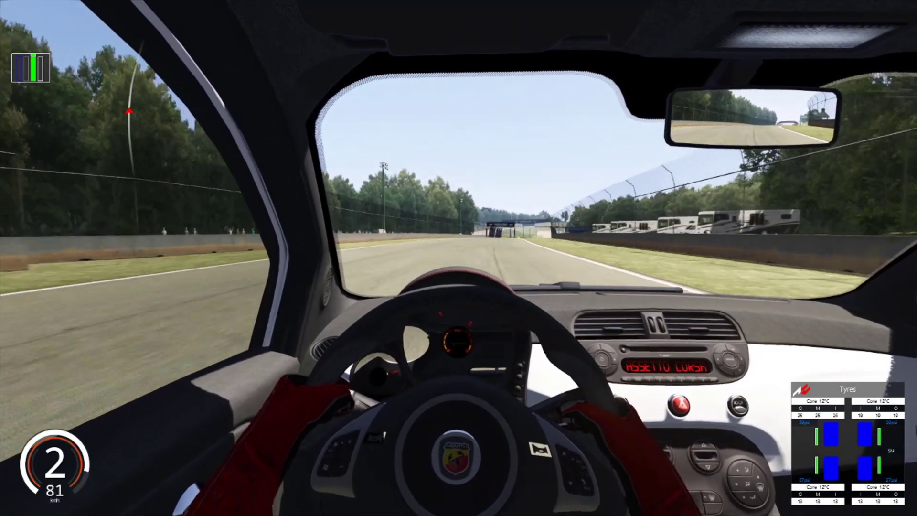
key(d)
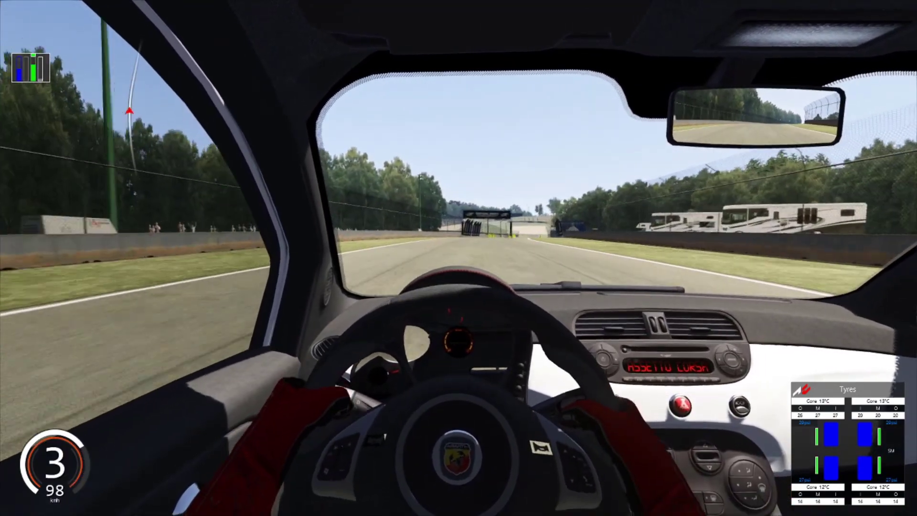
key(s)
key(s)
key(Down)
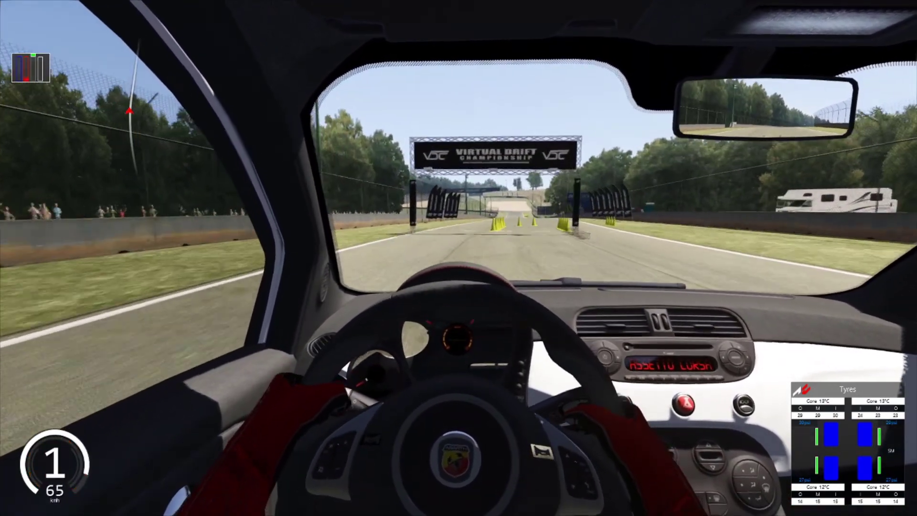
- Steer around the yellow cones past the gate and accelerate down the straight up to third gear
key(Right)
key(Up)
key(Right)
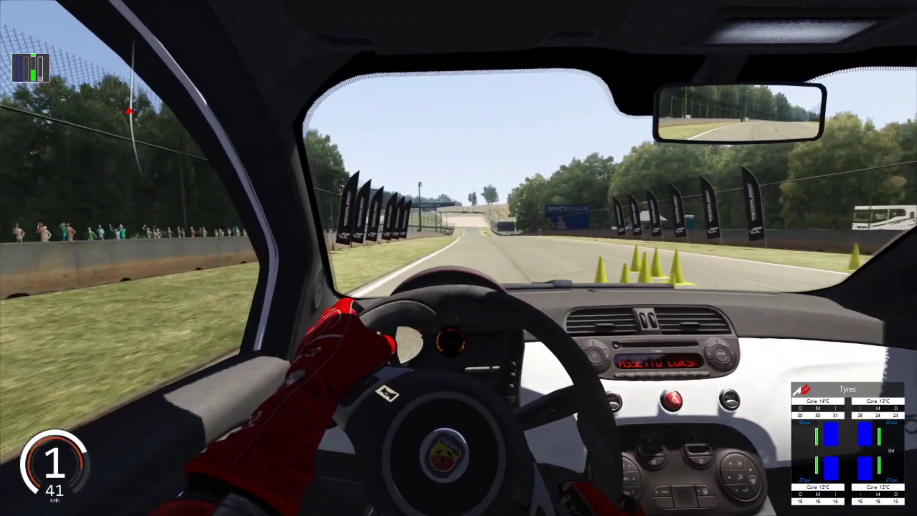
key(Up)
key(Left)
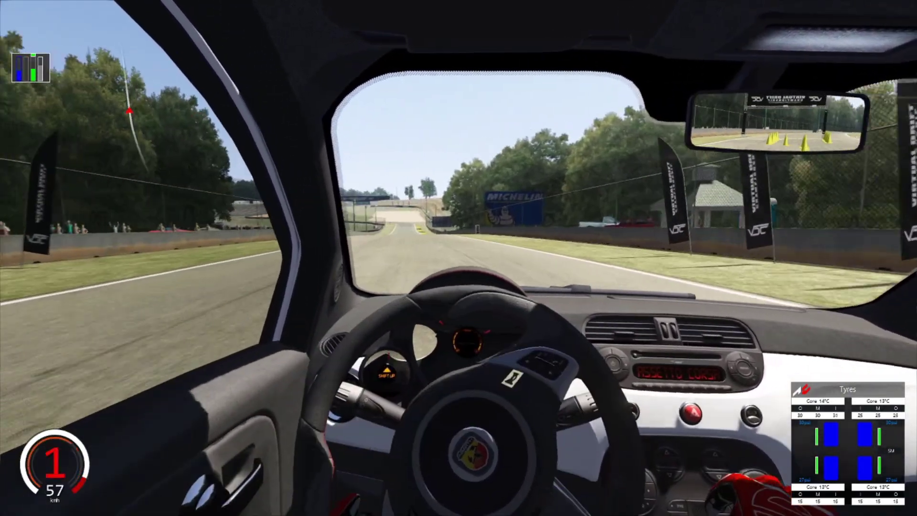
key(a)
key(Up)
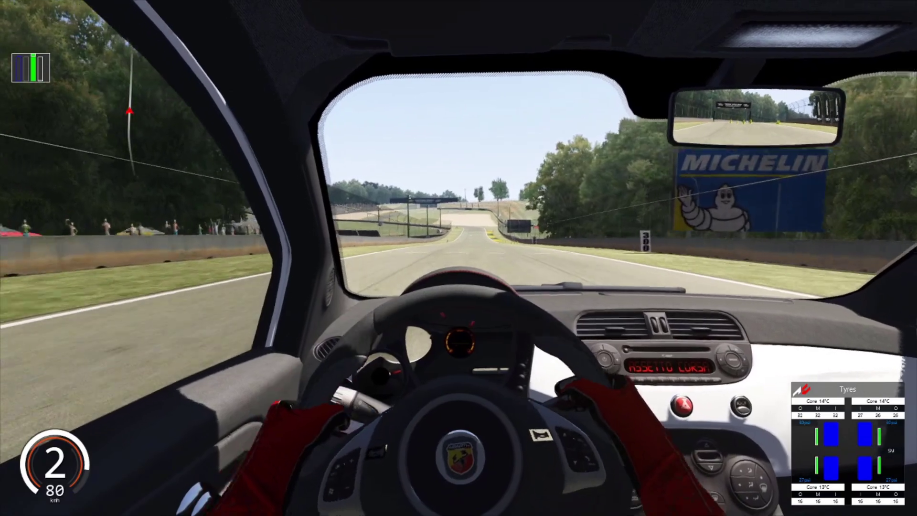
key(a)
key(Up)
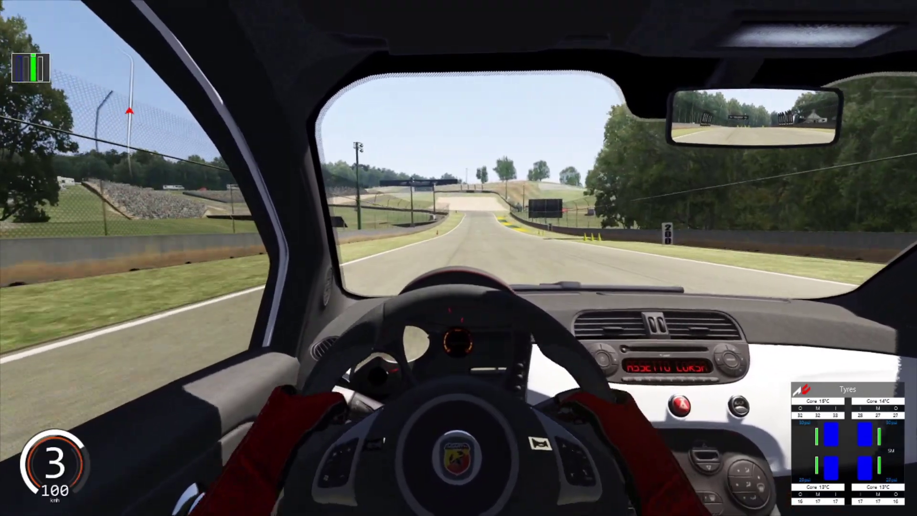
- Drive past the 100 marker board and throw the car into the first corner under braking
key(Right)
key(Up)
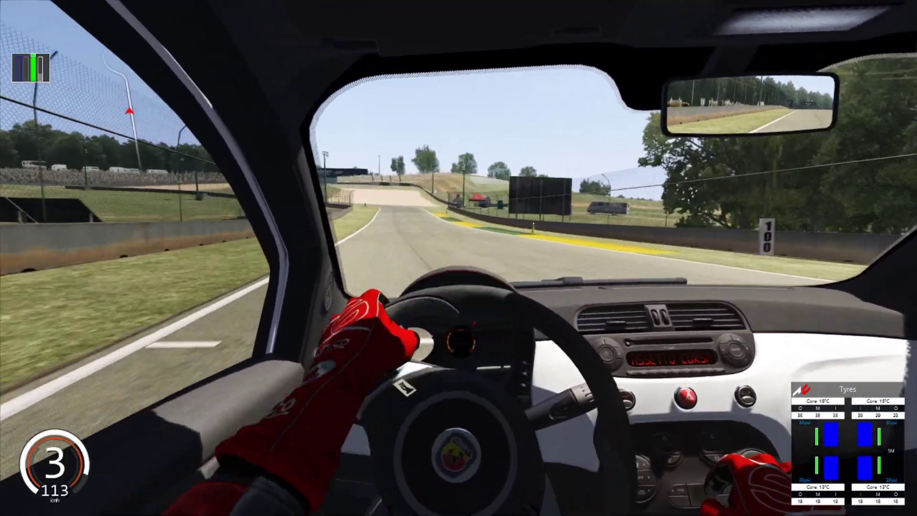
key(Left)
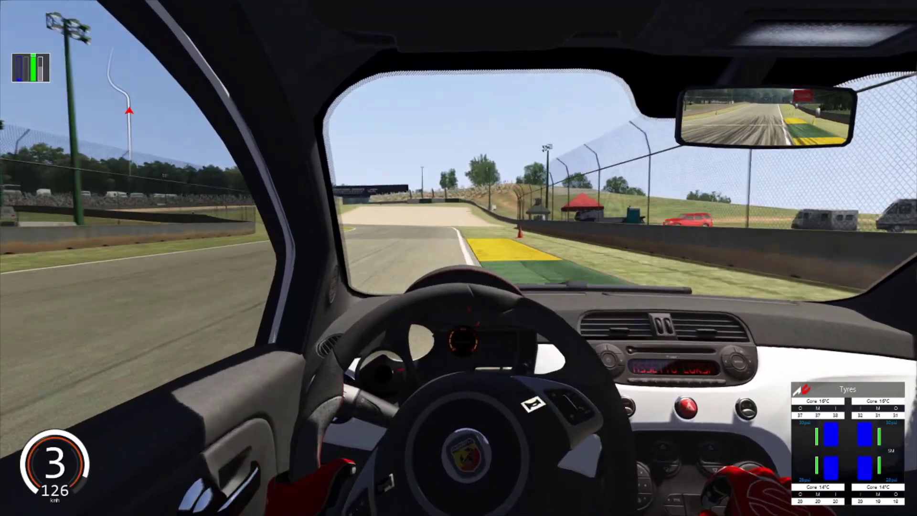
key(Down)
key(Left)
key(Down)
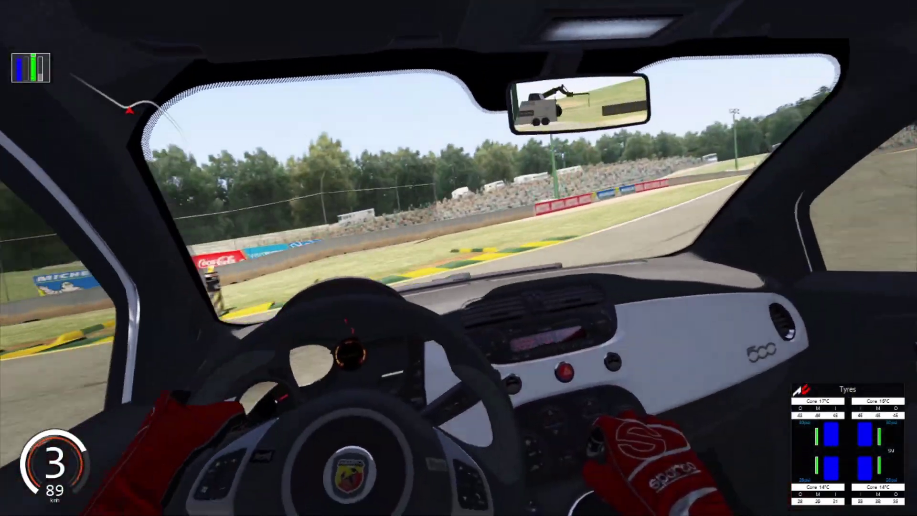